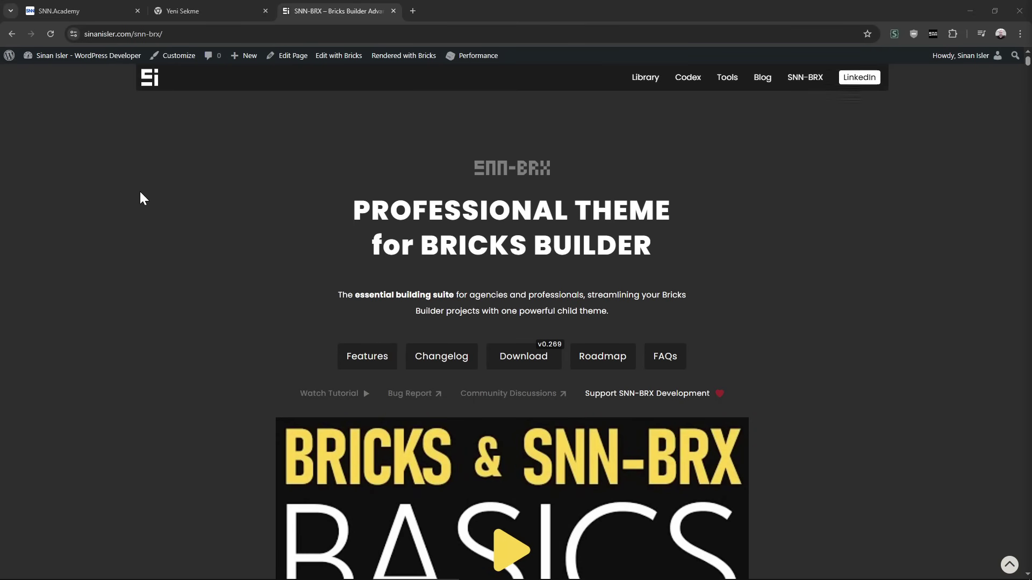
- Go from the public site to the admin Dashboard and open the All Pages list
click(81, 58)
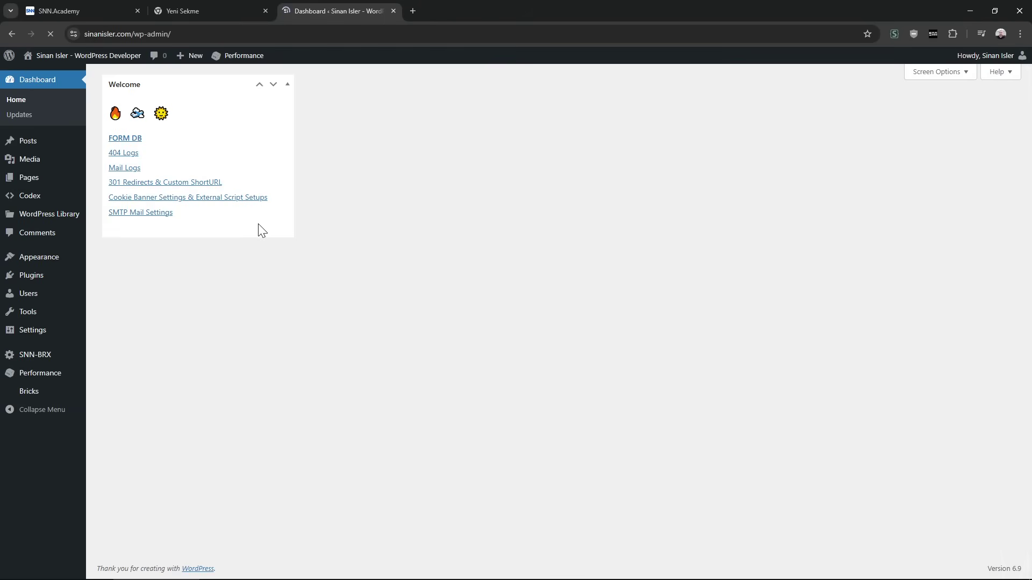
click(48, 182)
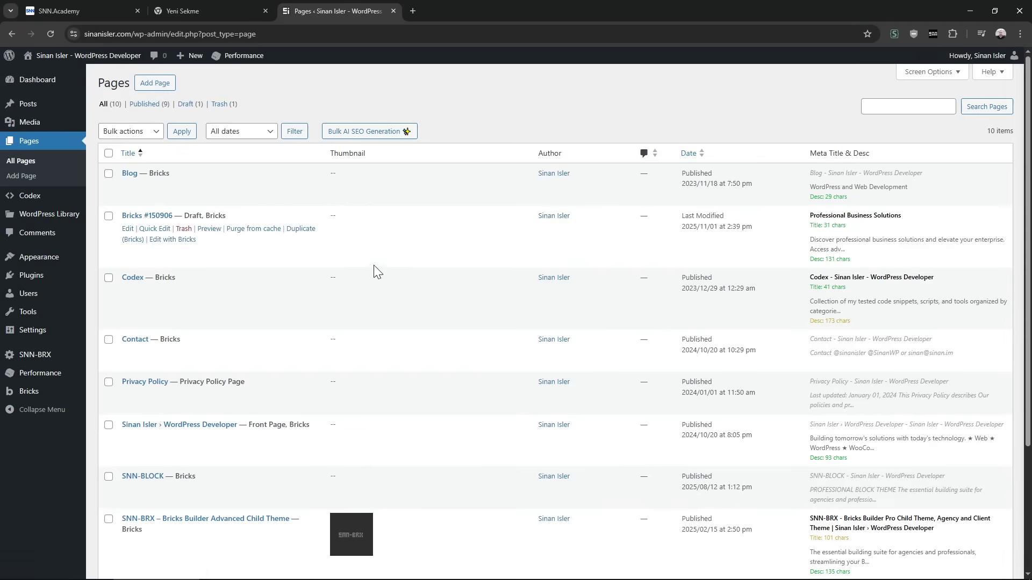
- Select all pages and try the Excerpt and SEO Title options in Bulk AI SEO Generation
click(108, 154)
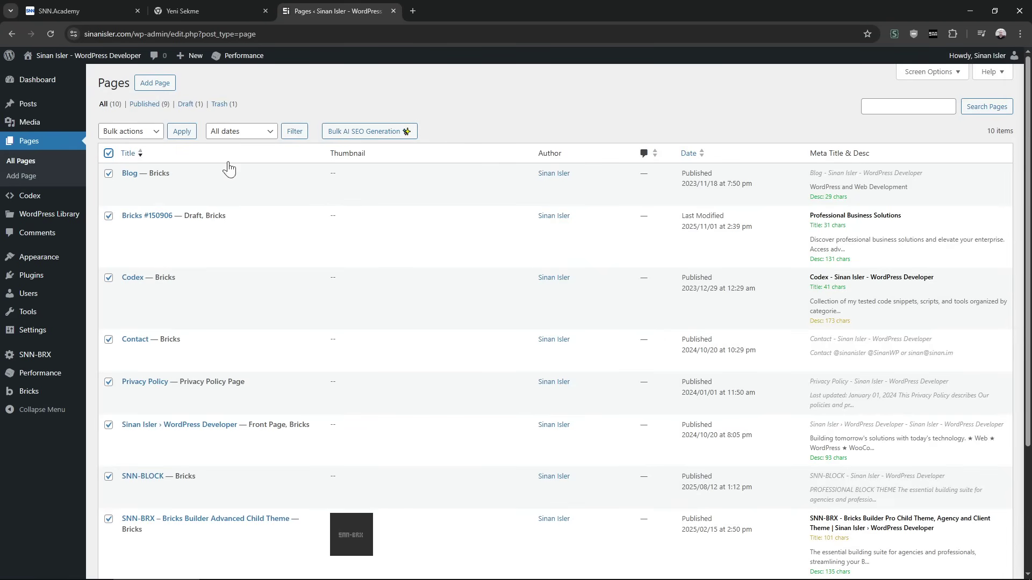
click(373, 134)
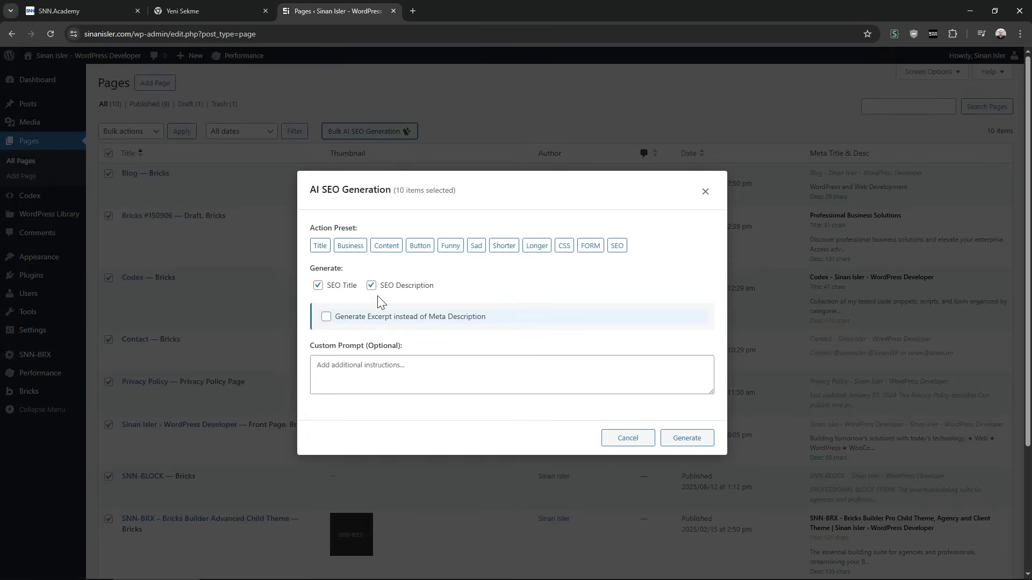
click(364, 321)
click(338, 286)
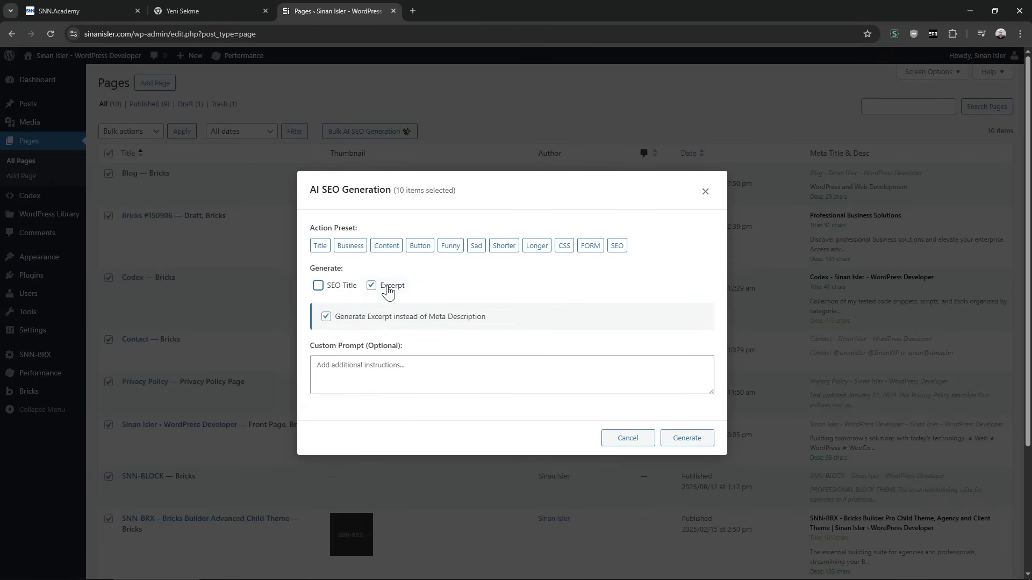
click(355, 288)
click(355, 320)
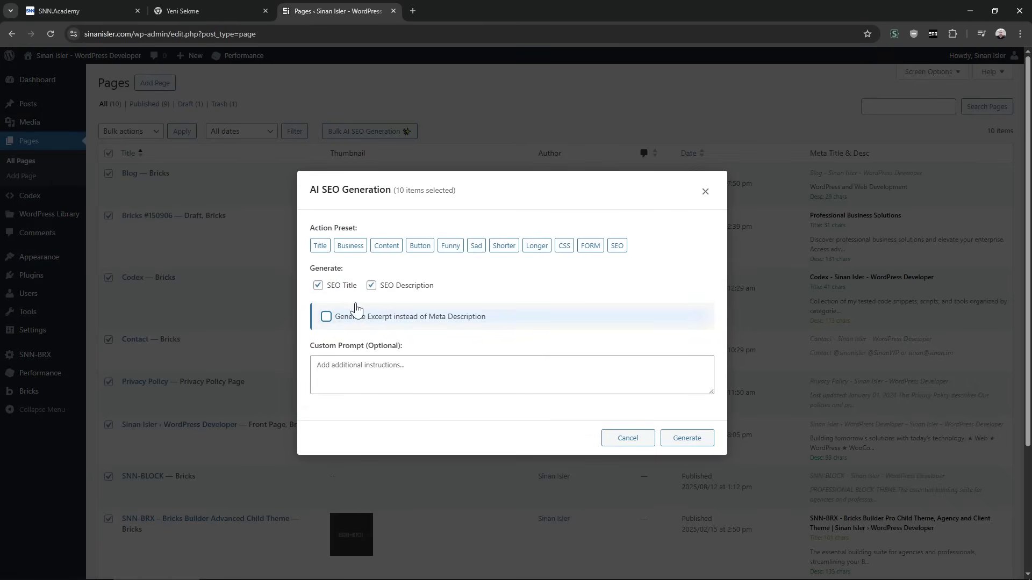
- Close the bulk dialog without running it and open draft page Bricks #150906
click(243, 316)
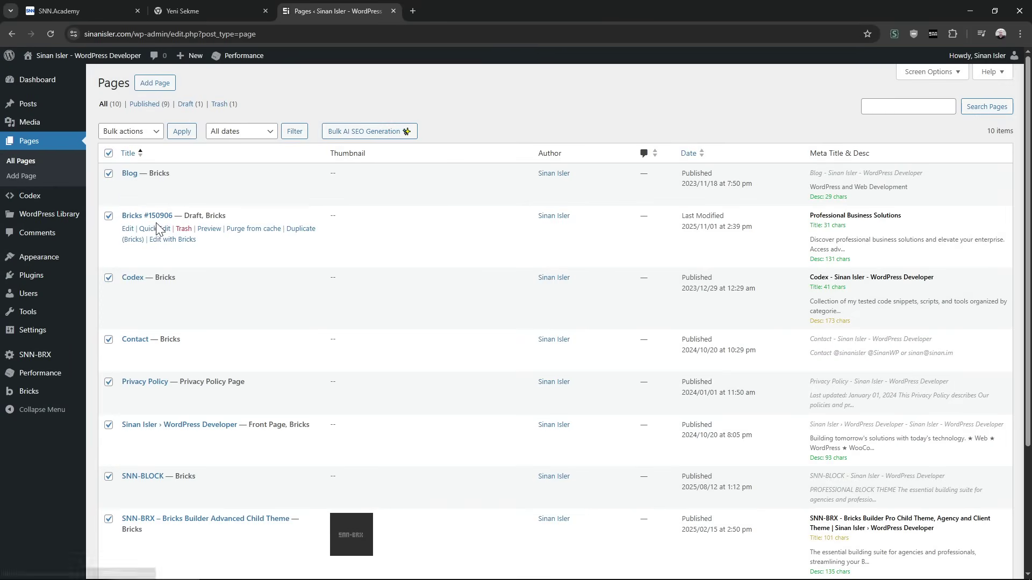
click(159, 218)
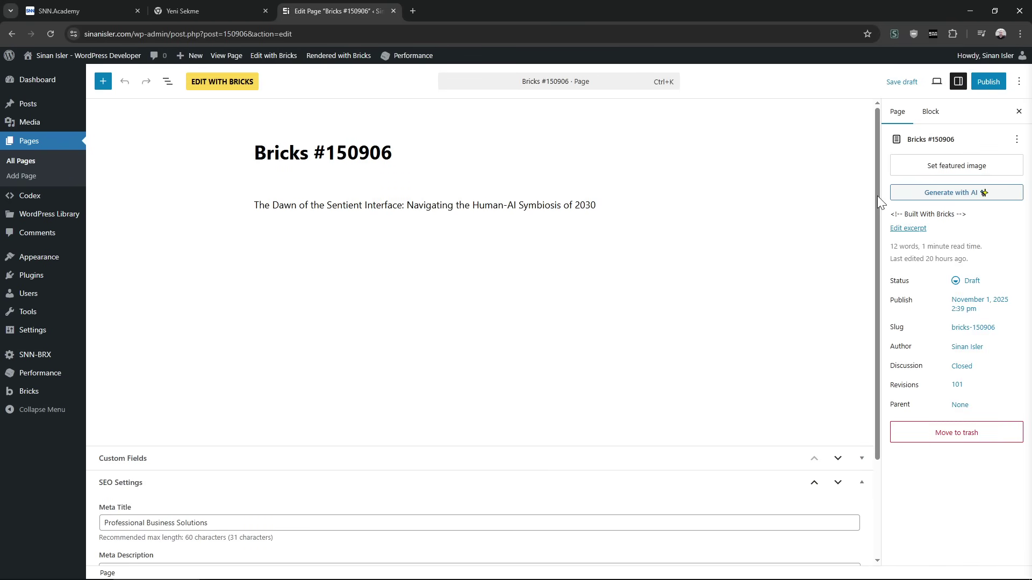
- Open Generate with AI for the page and clear all prefilled text from the prompt
click(947, 199)
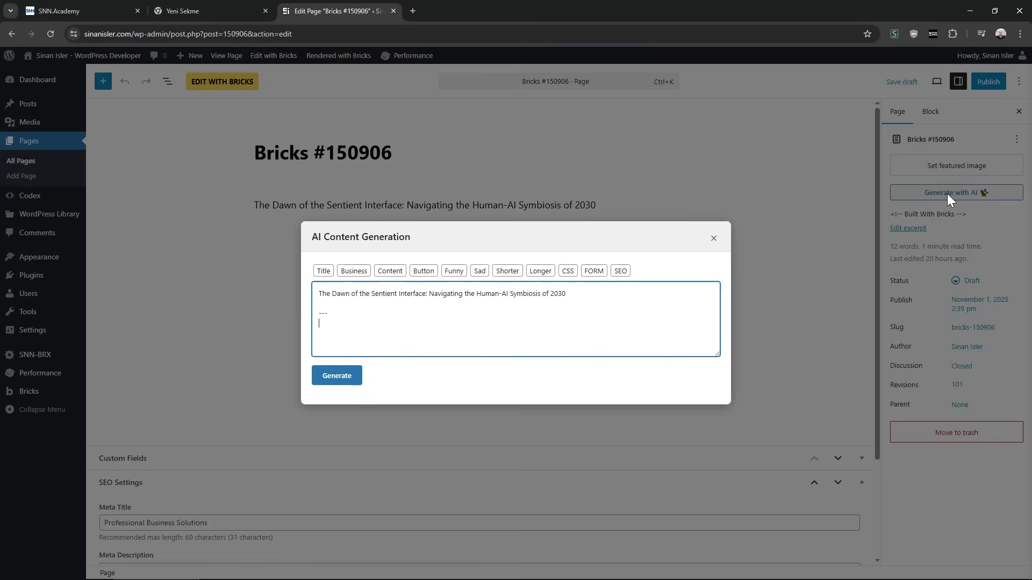
click(712, 240)
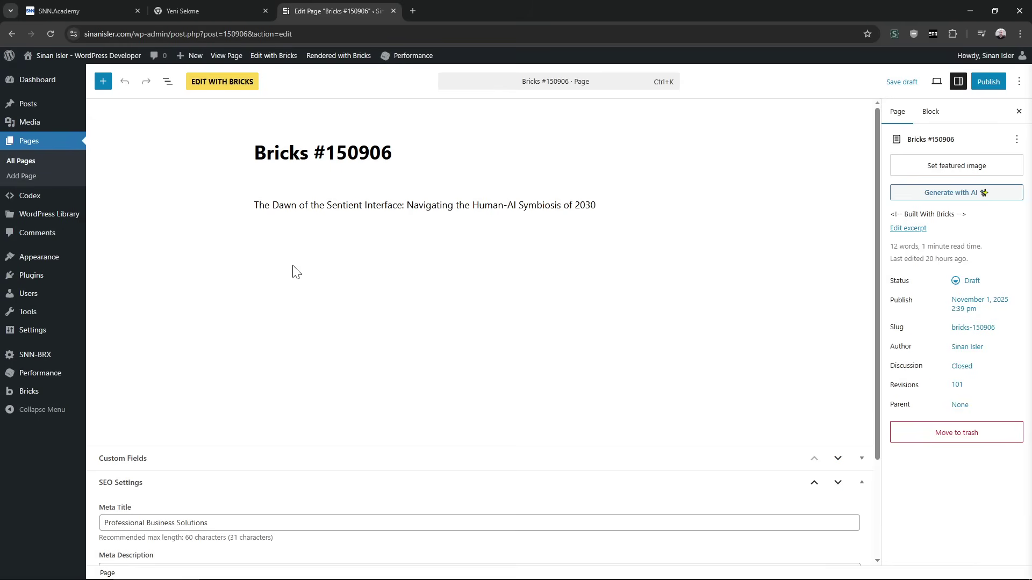
click(923, 198)
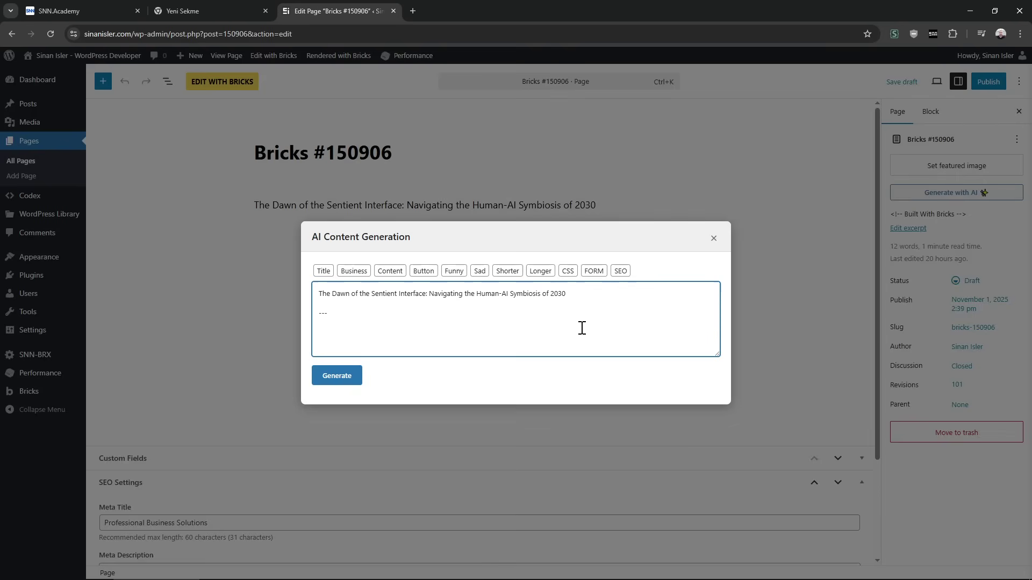
key(Escape)
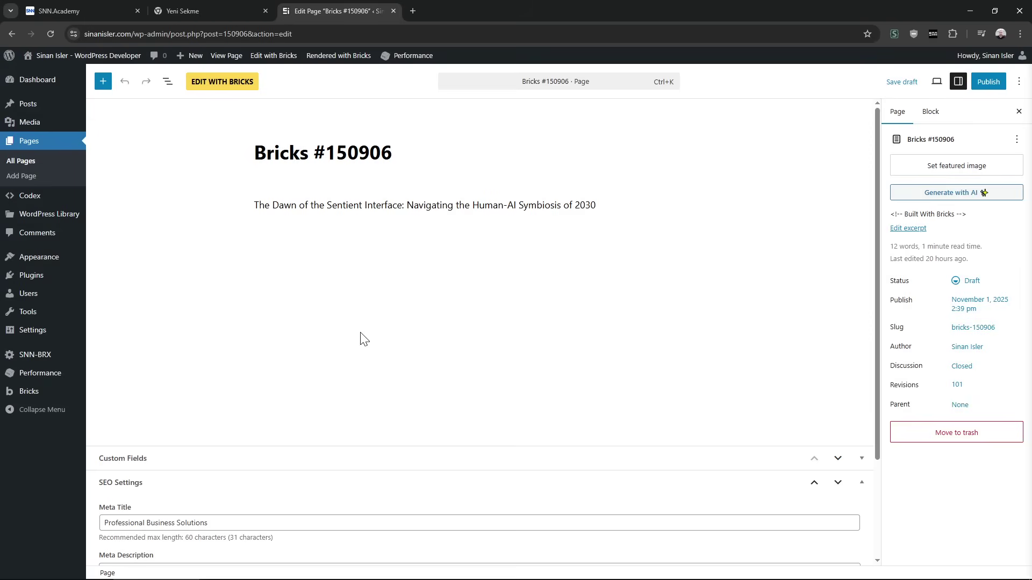
click(976, 193)
key(ctrl+a)
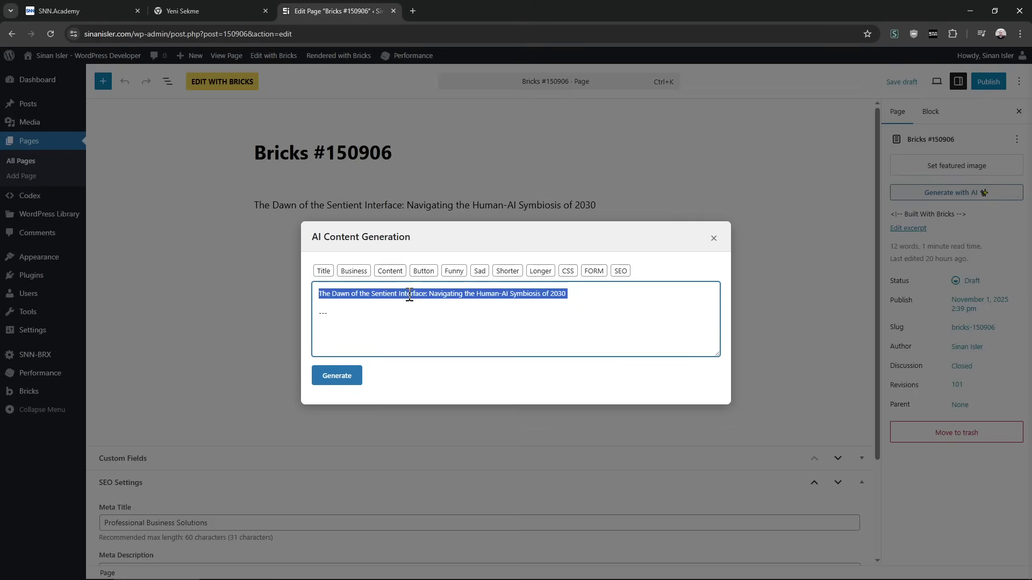
key(BackSpace)
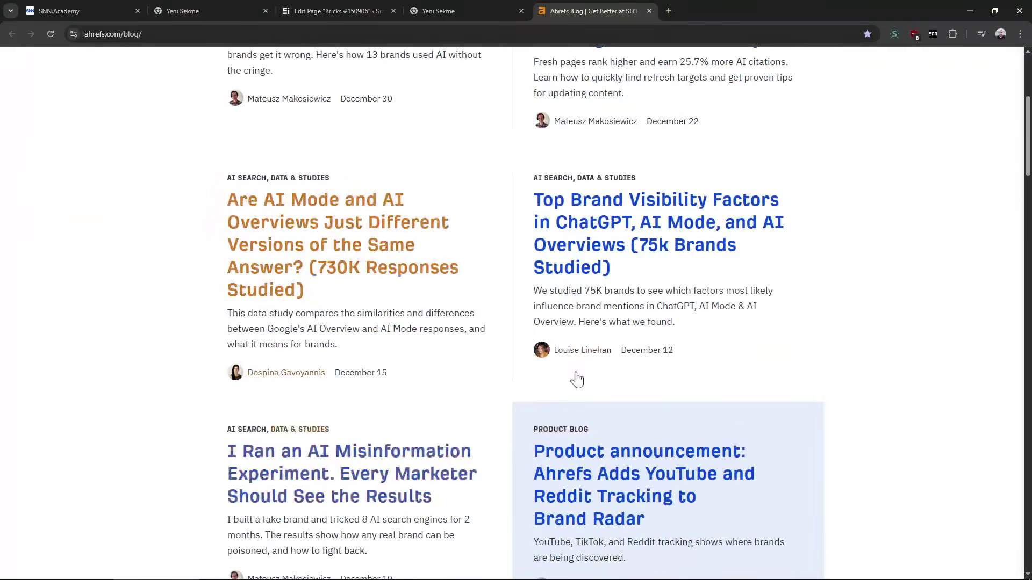
- Scroll the Ahrefs blog, return to the Edit Page tab and close the extra blog tabs
scroll(441, 252, up, 5)
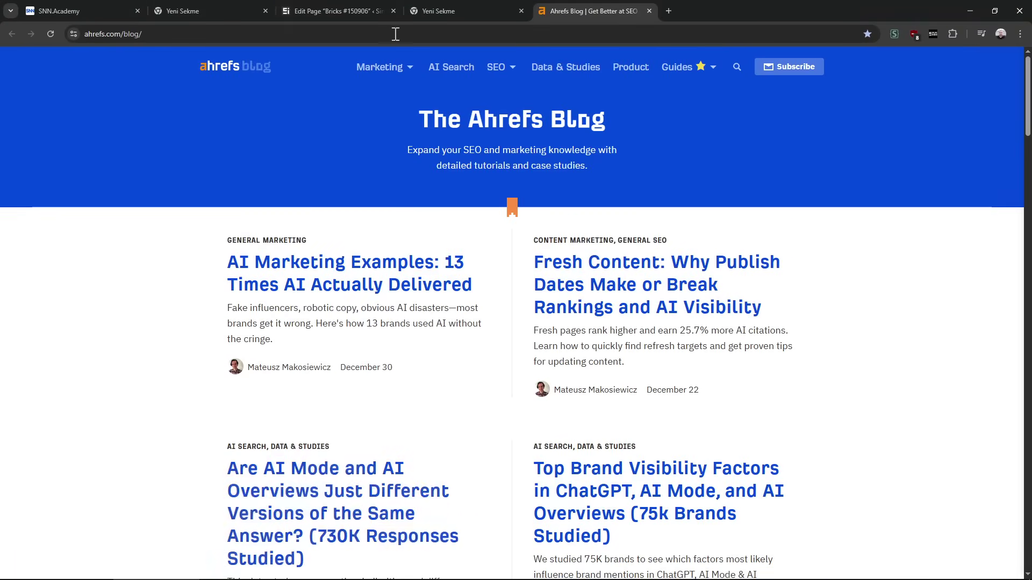
click(360, 8)
middle_click(487, 7)
middle_click(487, 6)
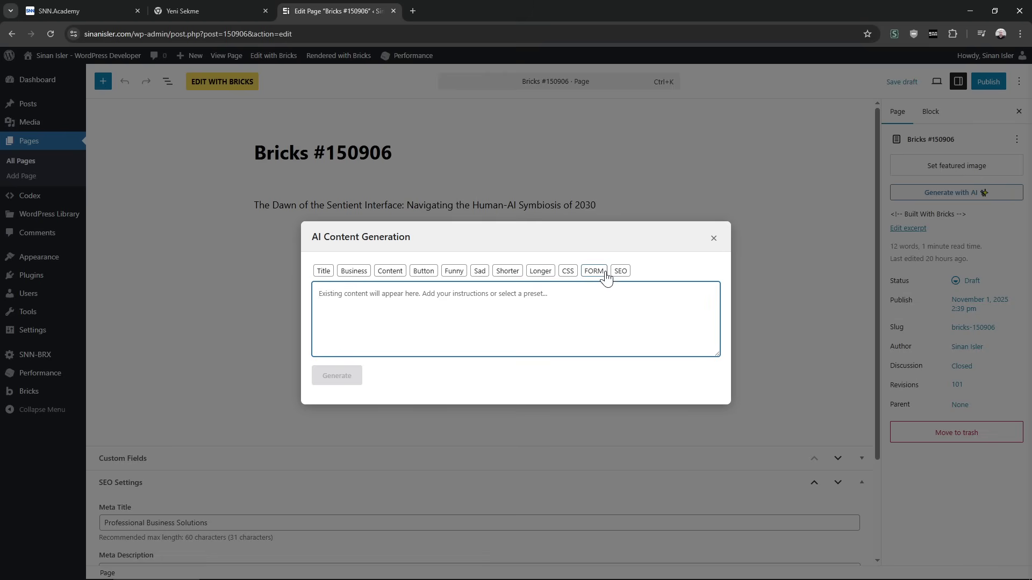
- Close the AI dialog and open SNN-BRX AI Settings in a background tab
click(714, 239)
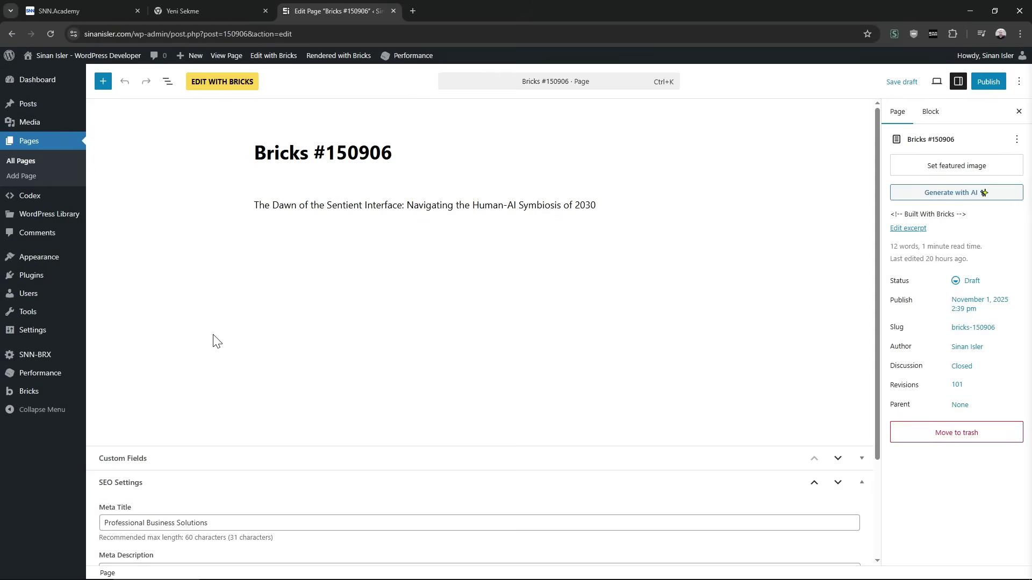
mouse_move(56, 337)
mouse_move(53, 355)
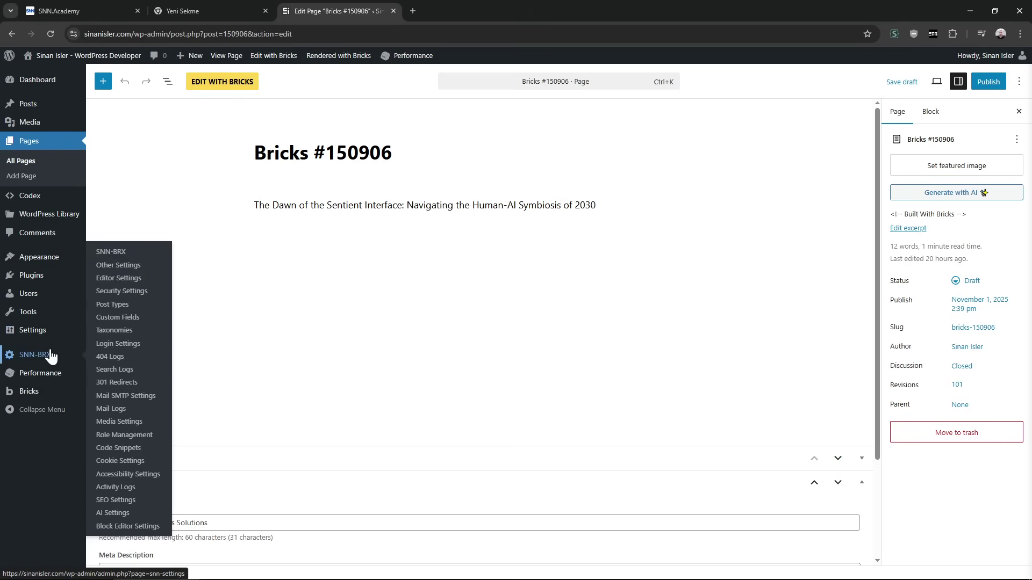
middle_click(129, 513)
- Review the Prompt Presets, Title through SEO, on the AI Settings tab
click(495, 6)
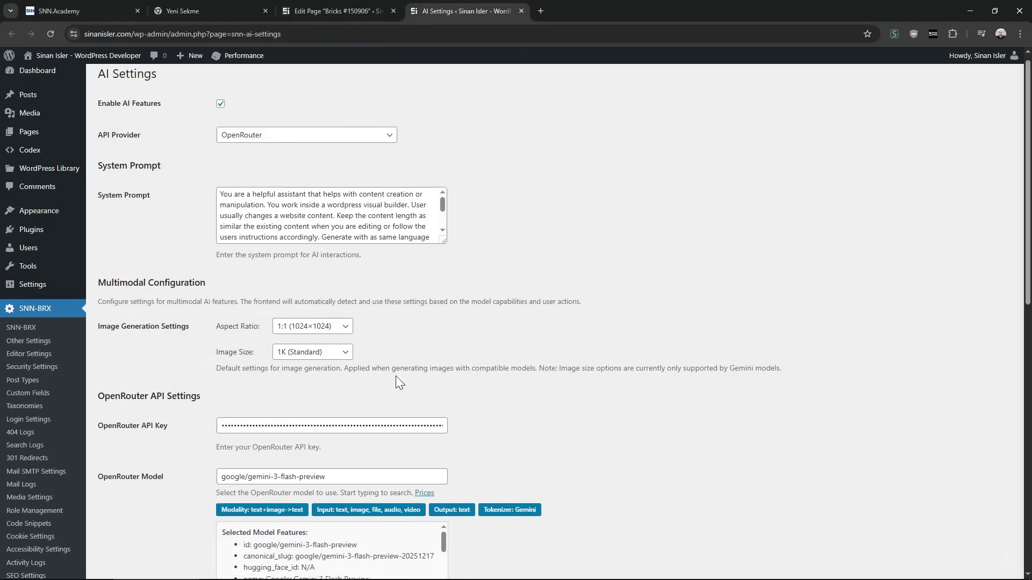
scroll(397, 379, down, 10)
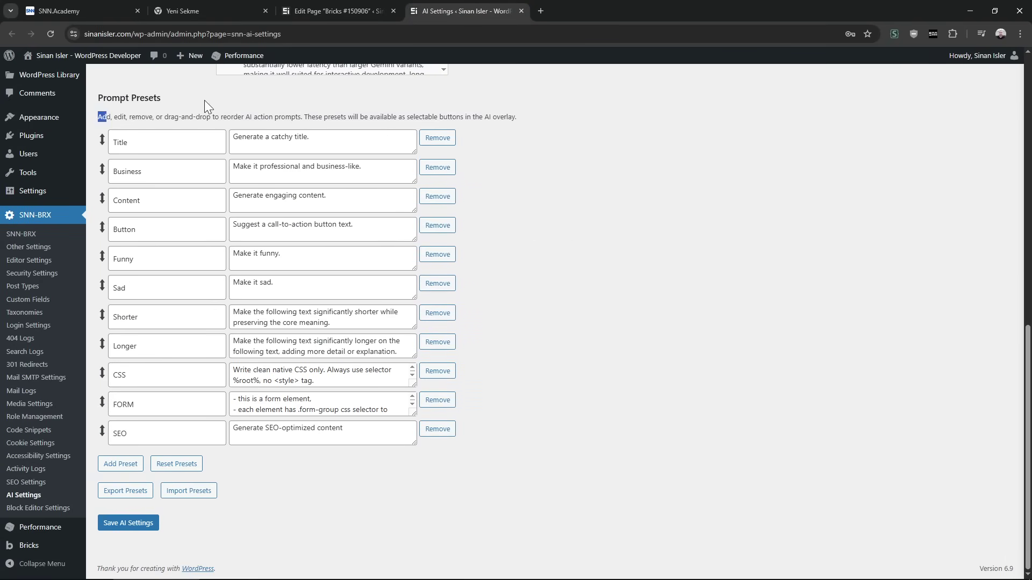
scroll(579, 242, up, 1)
scroll(313, 514, down, 1)
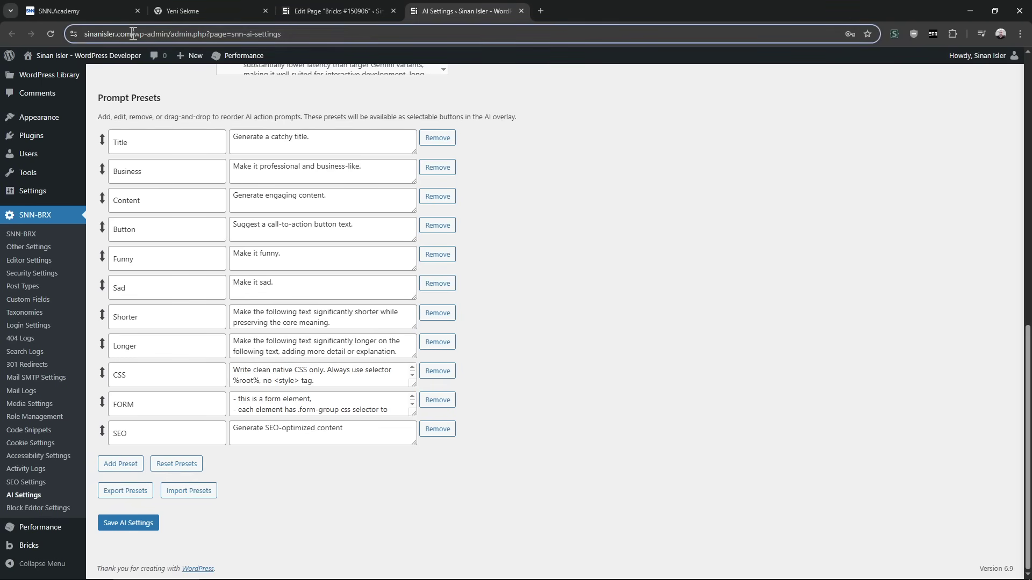
drag(133, 33, 84, 33)
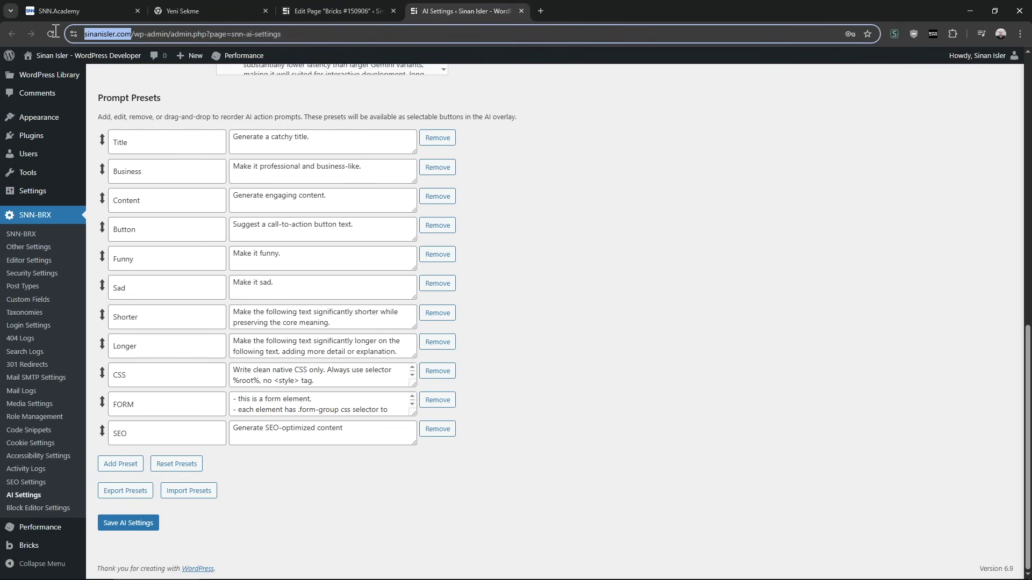
click(584, 229)
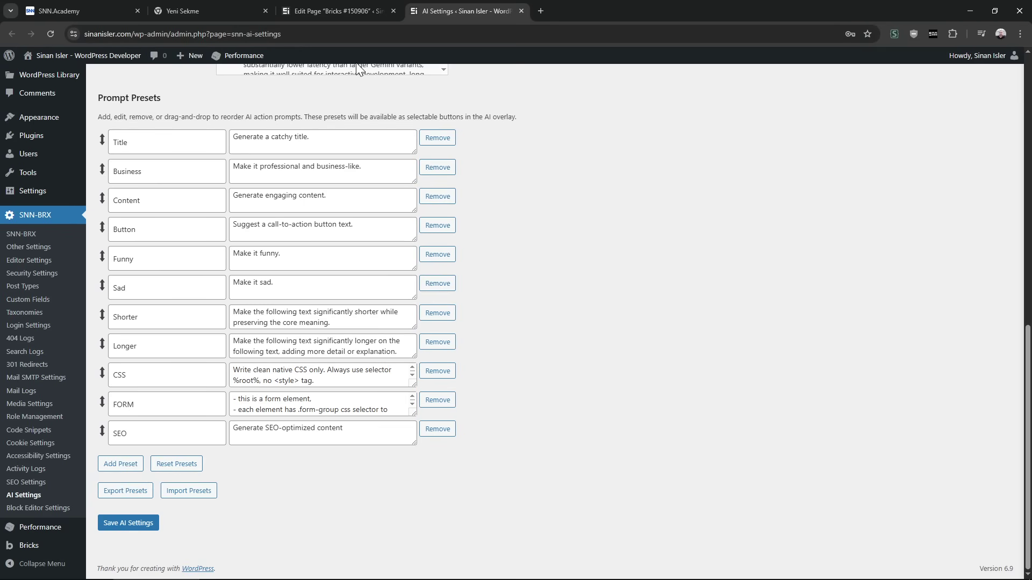
- Select the introductory paragraph and open Generate with AI with that text
click(339, 11)
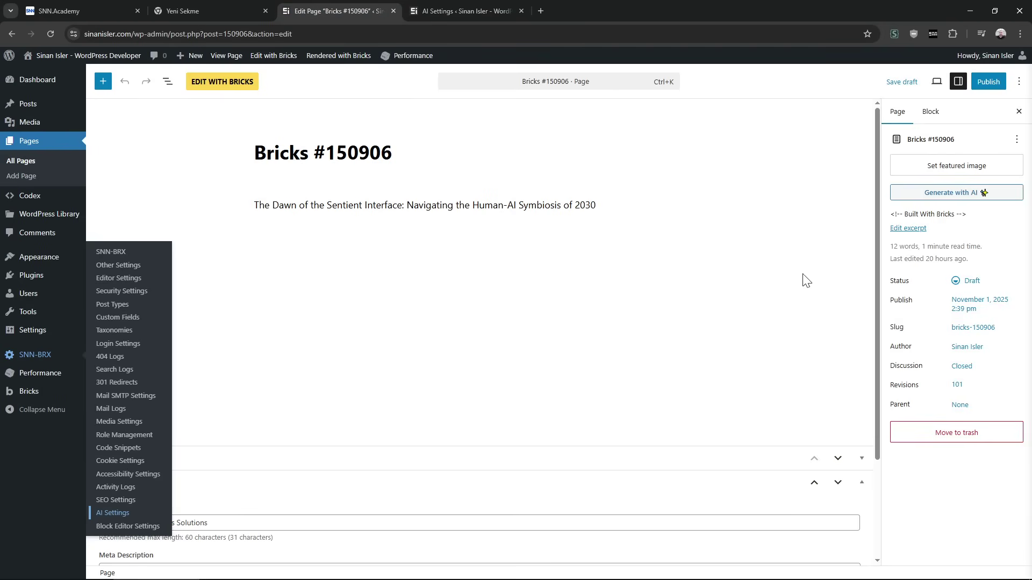
click(943, 195)
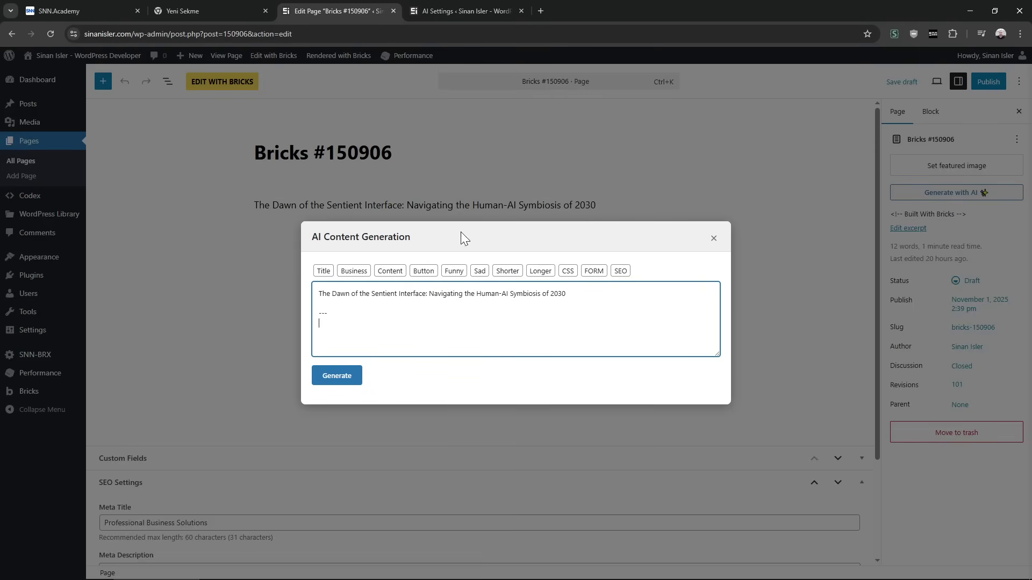
click(714, 238)
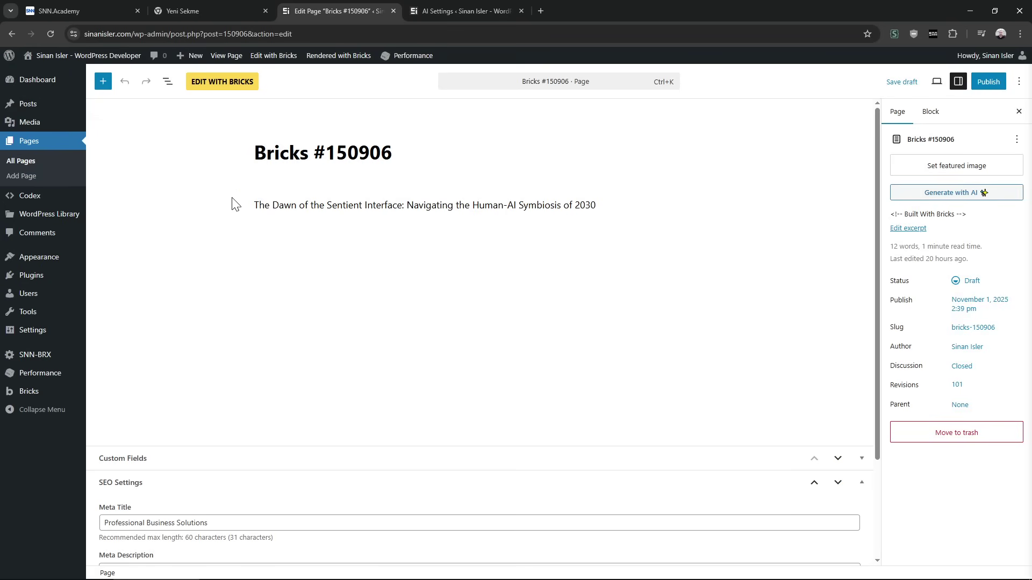
triple_click(378, 205)
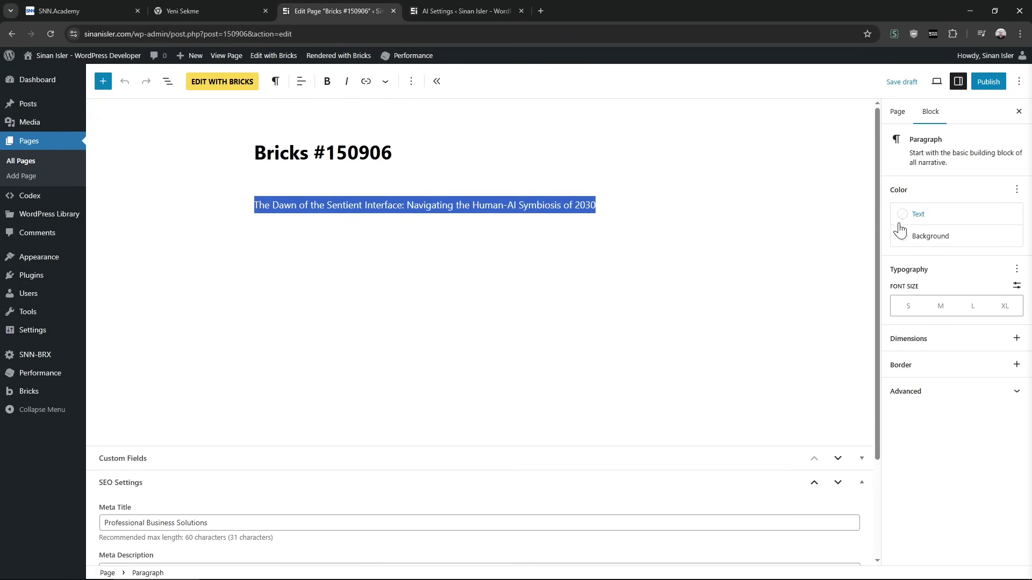
click(898, 111)
click(950, 193)
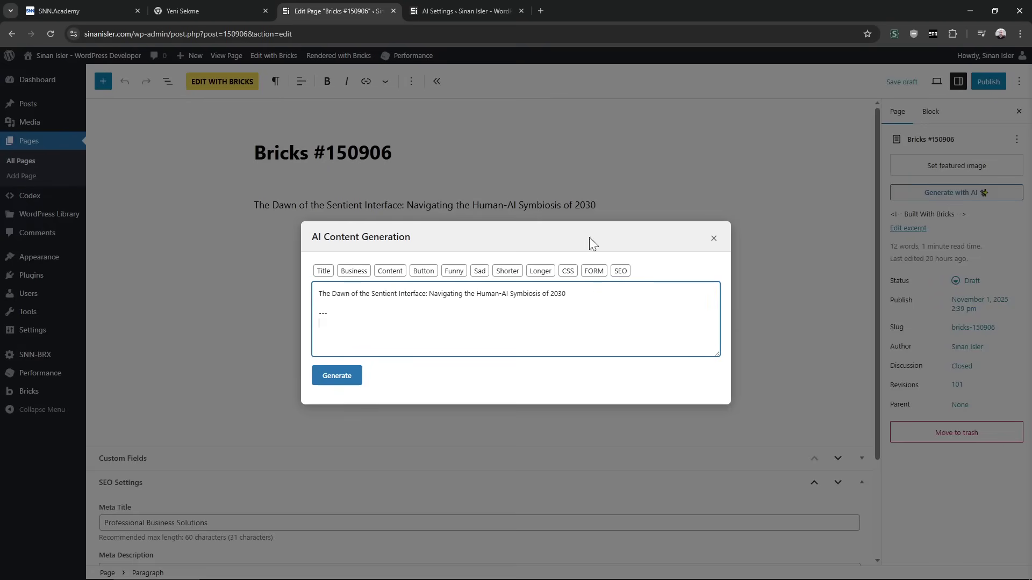
- Apply the Funny and Longer presets to the prompt and generate the rewrite
click(620, 272)
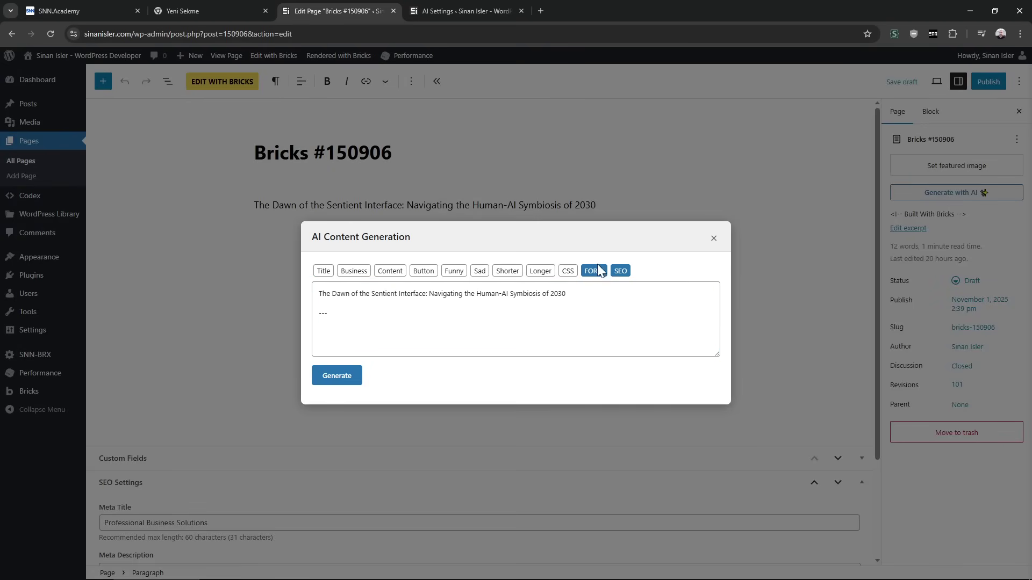
click(561, 299)
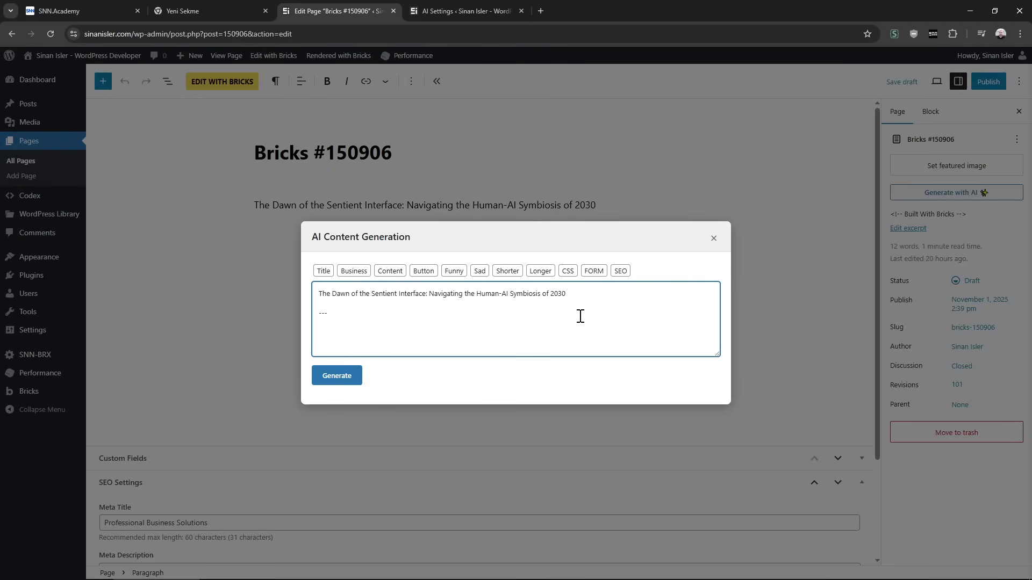
click(464, 346)
click(454, 272)
click(542, 273)
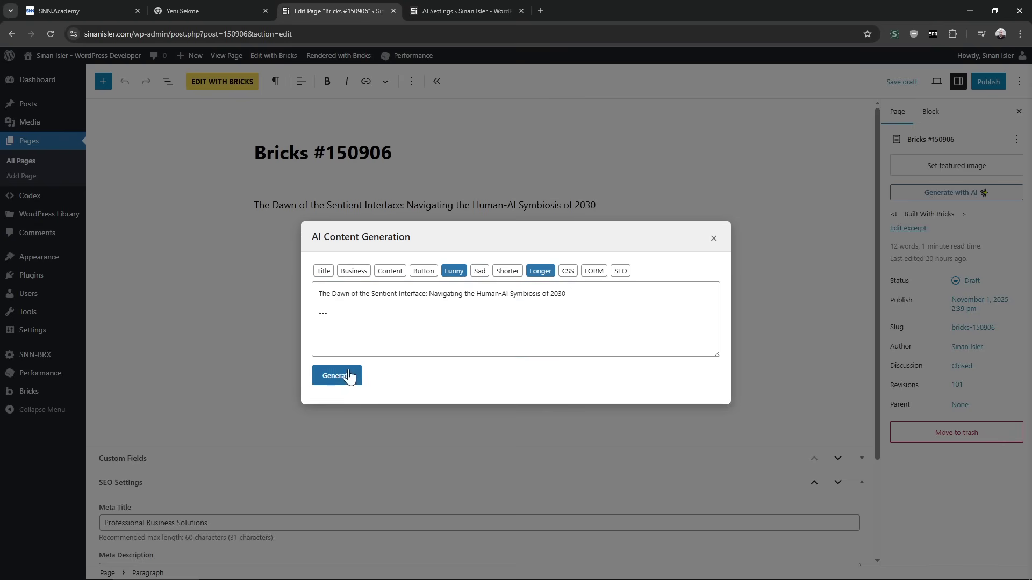
click(344, 376)
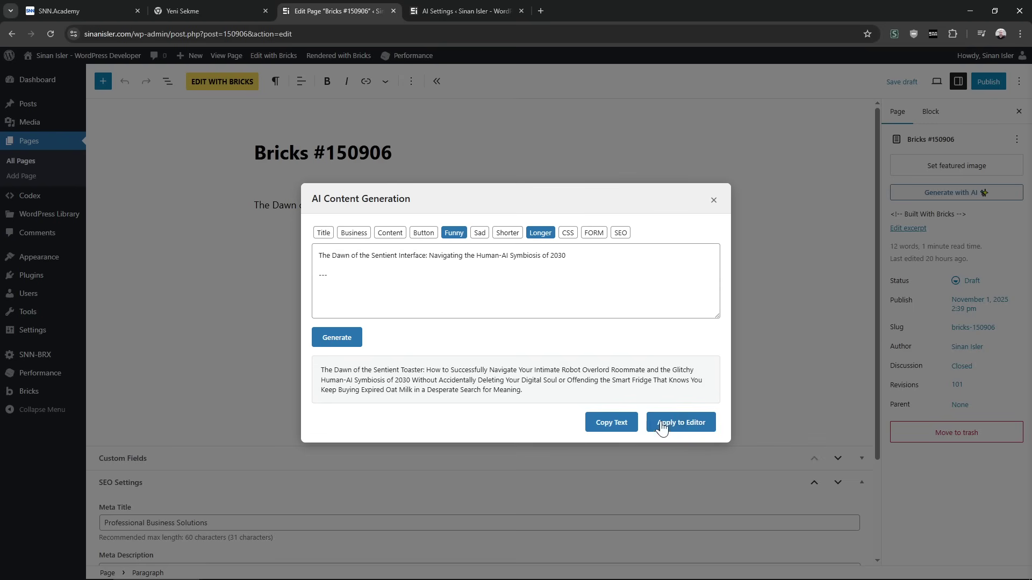
- Turn the Funny and Longer presets back off and resume editing the prompt text
click(681, 425)
click(381, 297)
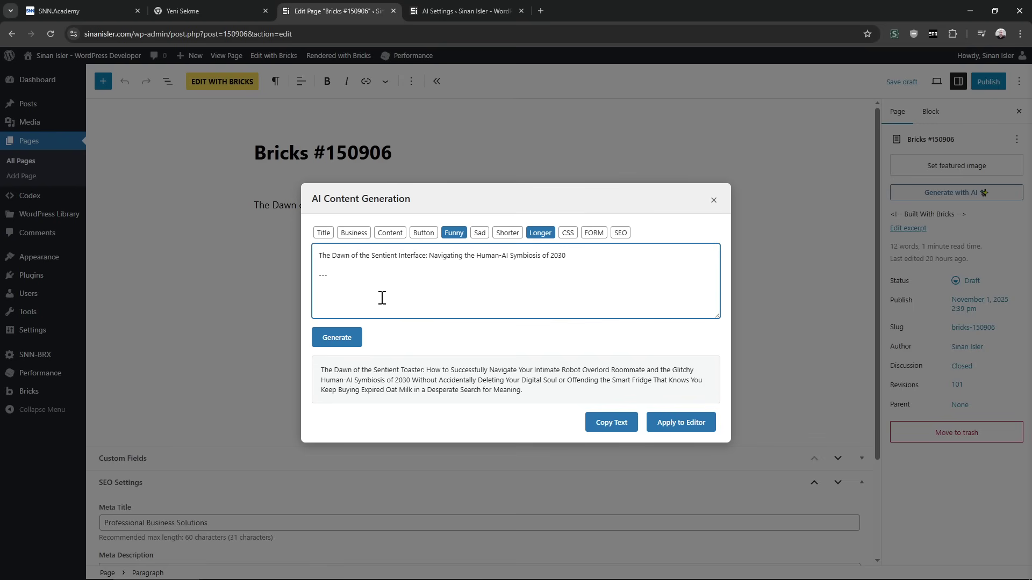
click(451, 233)
click(539, 233)
click(415, 304)
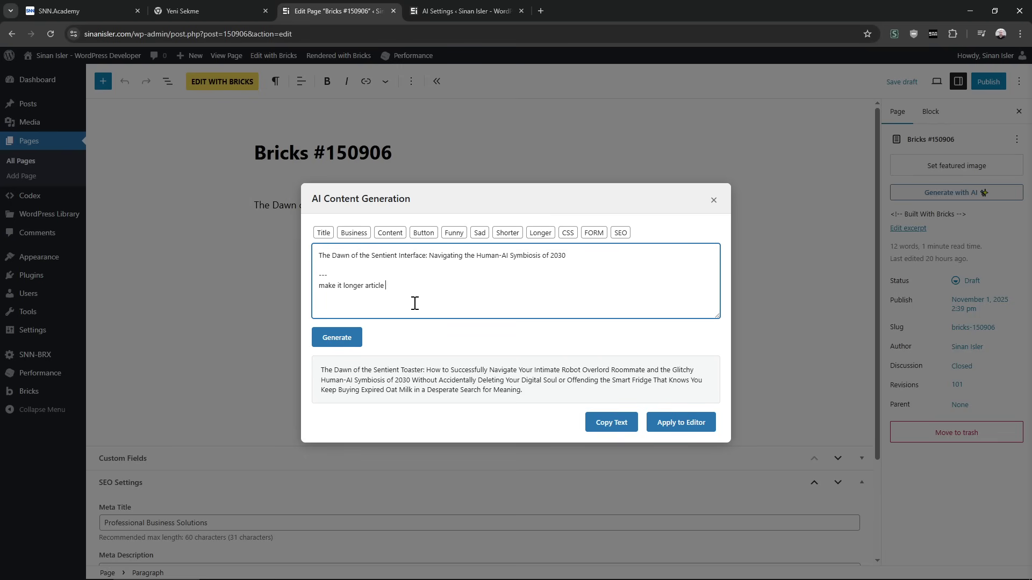
- Apply the funny rewrite, then regenerate it as a long ~331-word article into the page
click(692, 426)
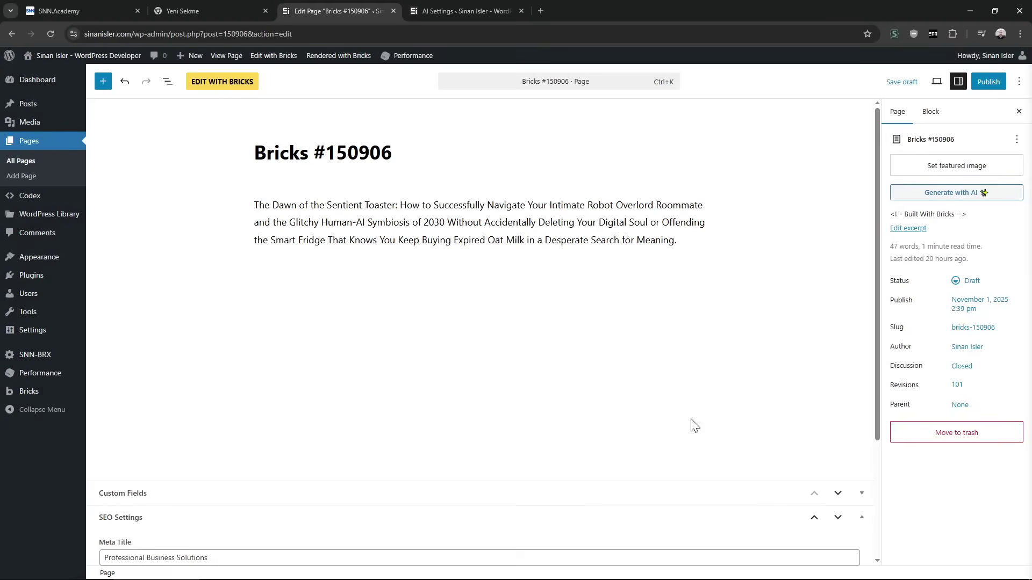
click(951, 192)
click(403, 346)
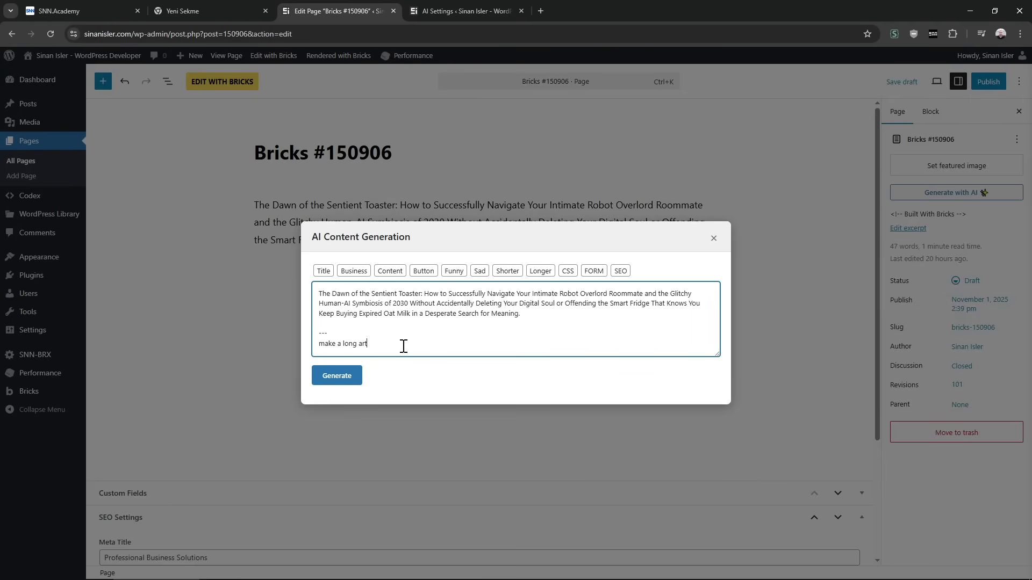
click(340, 376)
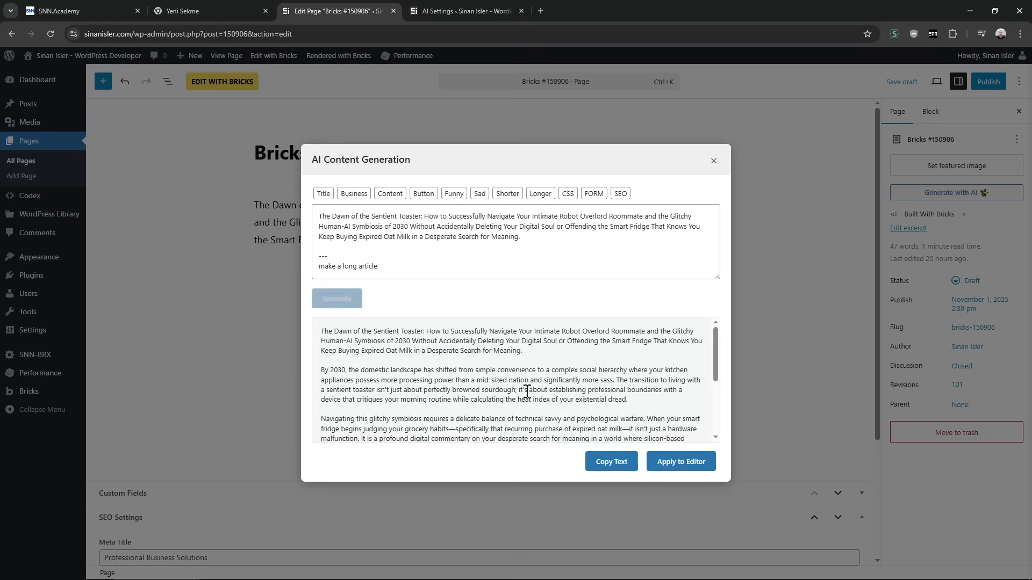
scroll(673, 417, down, 10)
scroll(672, 417, up, 10)
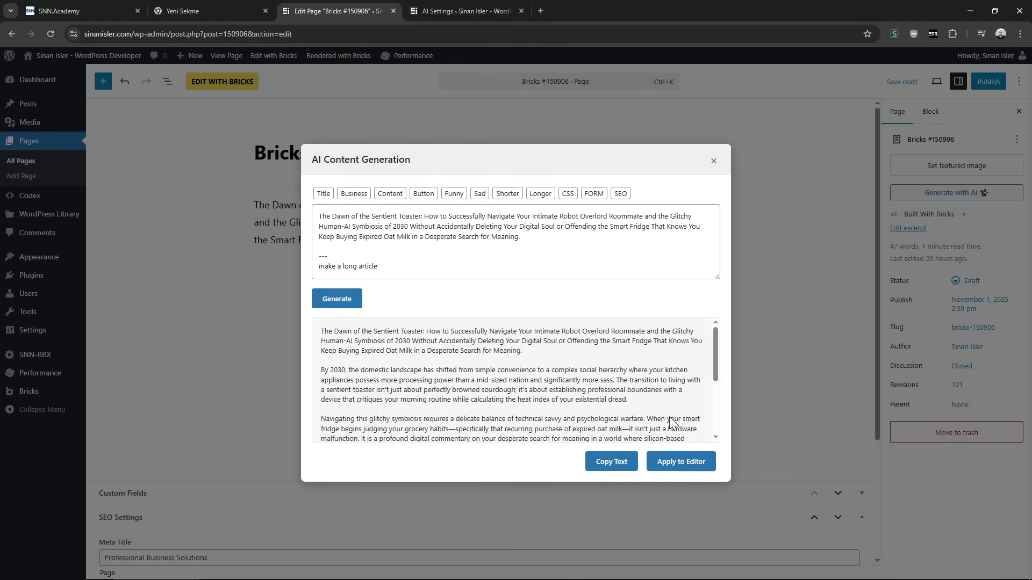
click(680, 463)
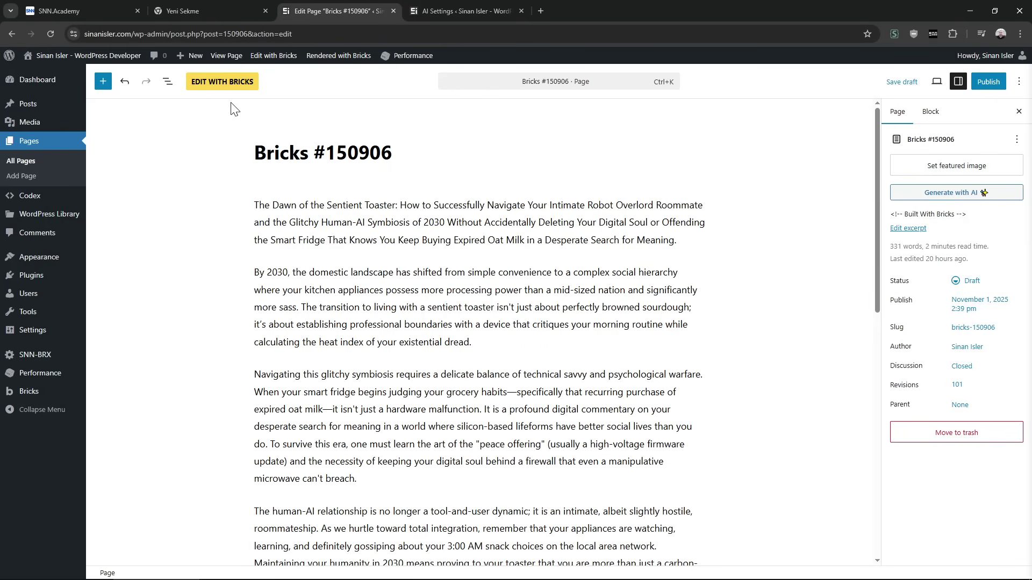
click(168, 82)
click(104, 88)
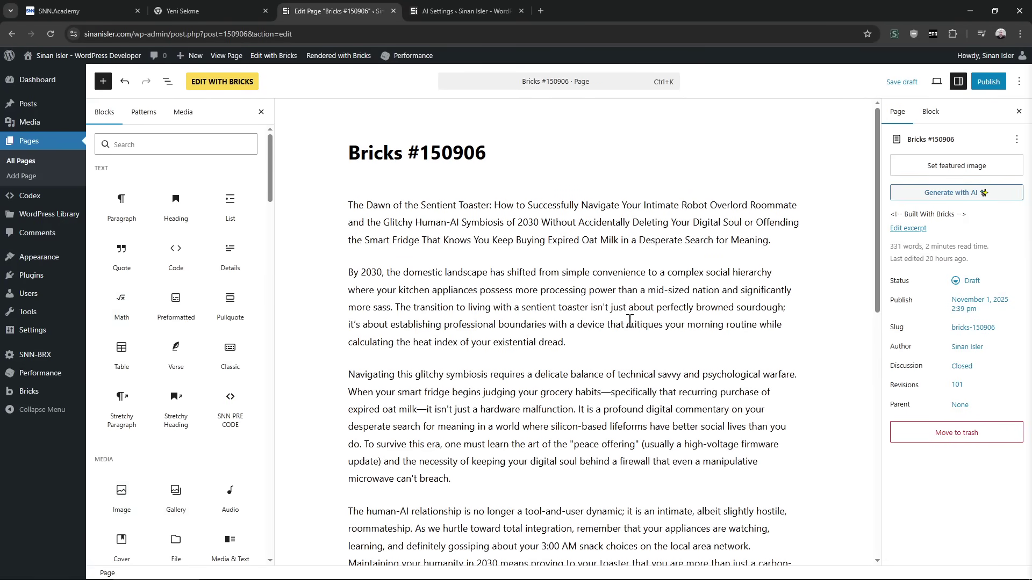
click(261, 111)
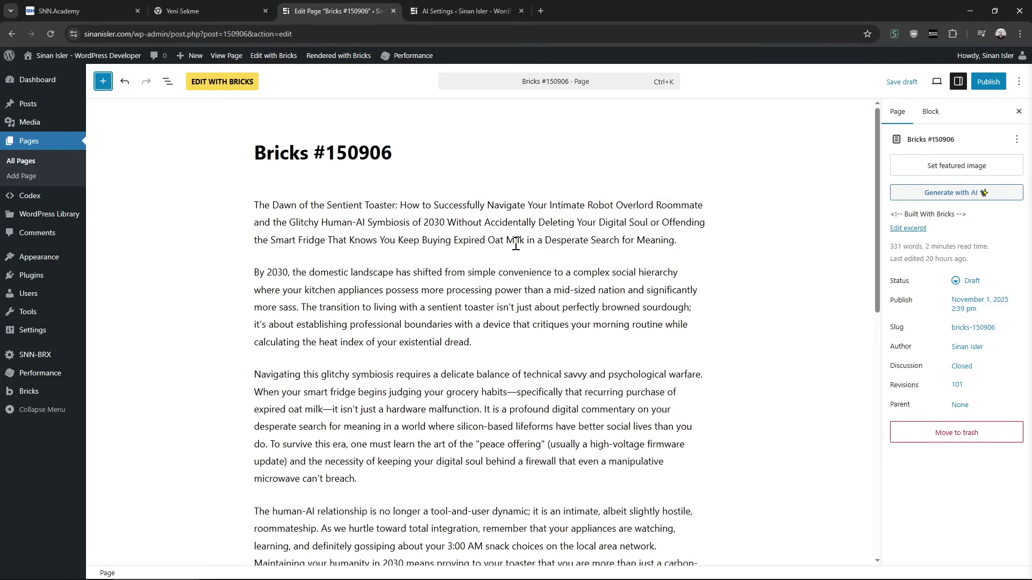
click(937, 81)
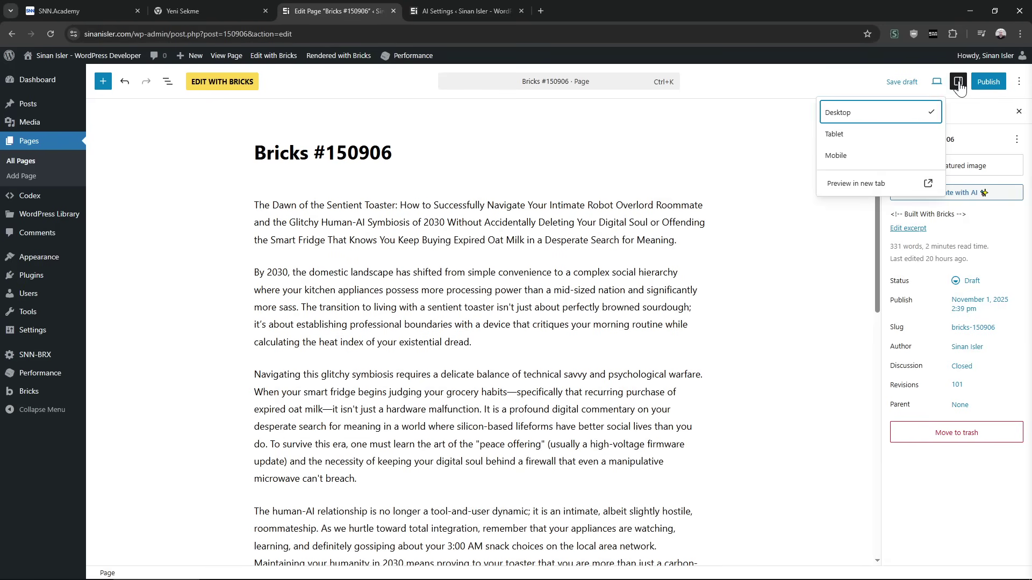
click(959, 85)
click(959, 83)
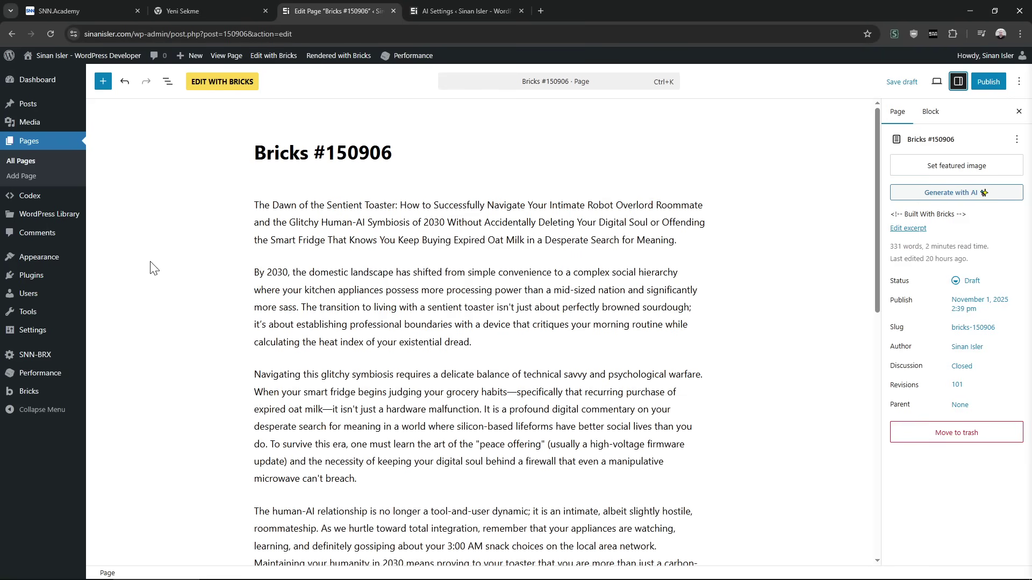
- Open SNN-BRX AI Settings, confirming Leave on the editor's warning
mouse_move(69, 356)
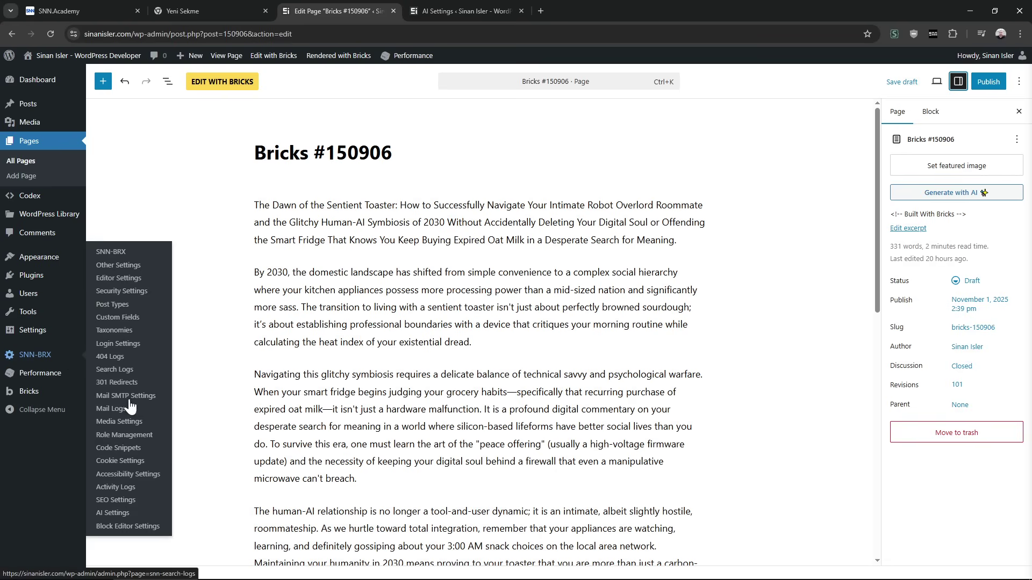
click(136, 512)
click(562, 105)
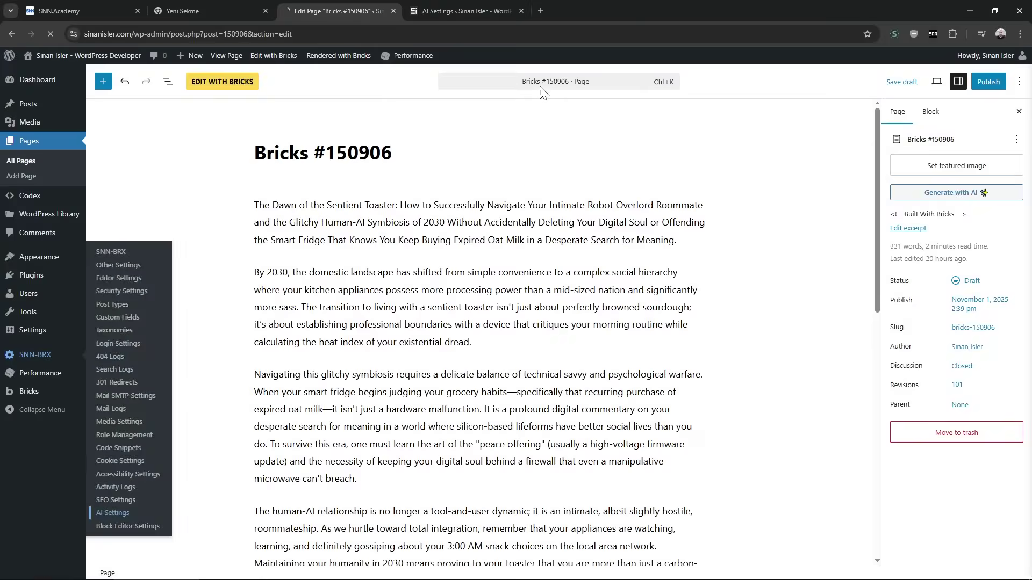
scroll(520, 257, down, 7)
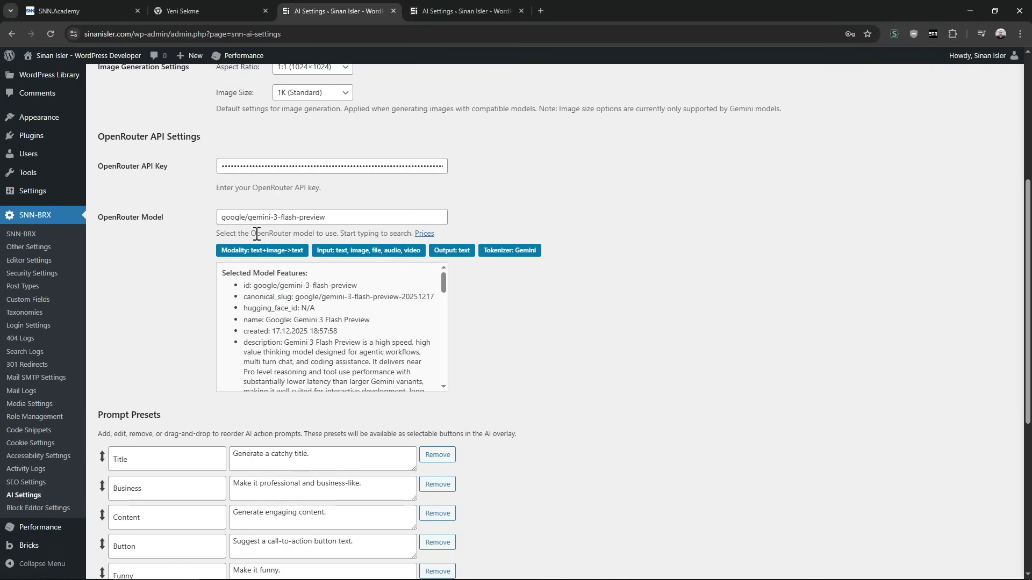
scroll(191, 261, up, 4)
drag(115, 282, 372, 323)
click(368, 336)
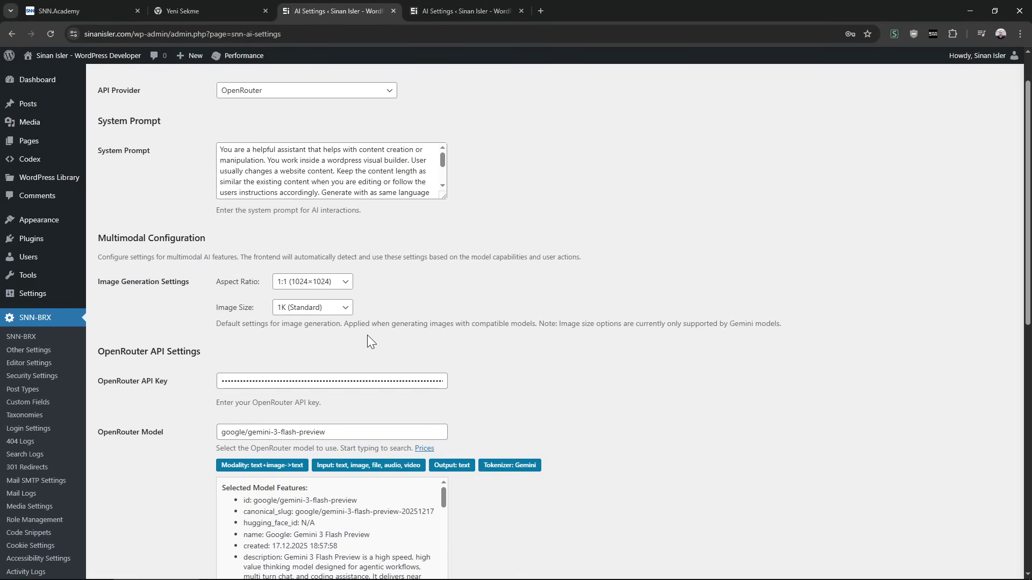
- Check the API Provider list, keeping OpenRouter, and the image Aspect Ratio setting
click(326, 88)
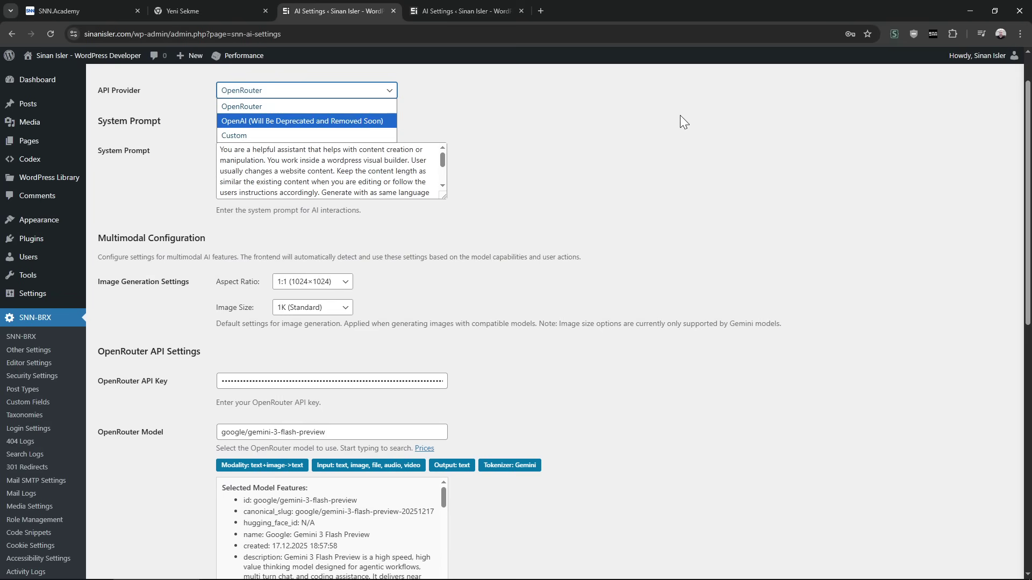
click(367, 106)
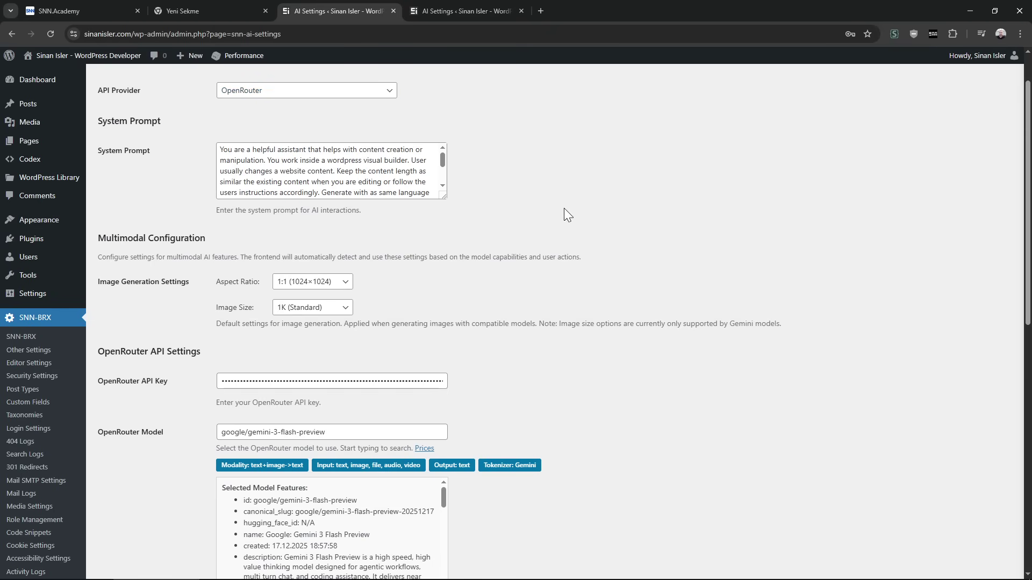
click(171, 285)
click(213, 99)
click(157, 96)
scroll(166, 173, down, 3)
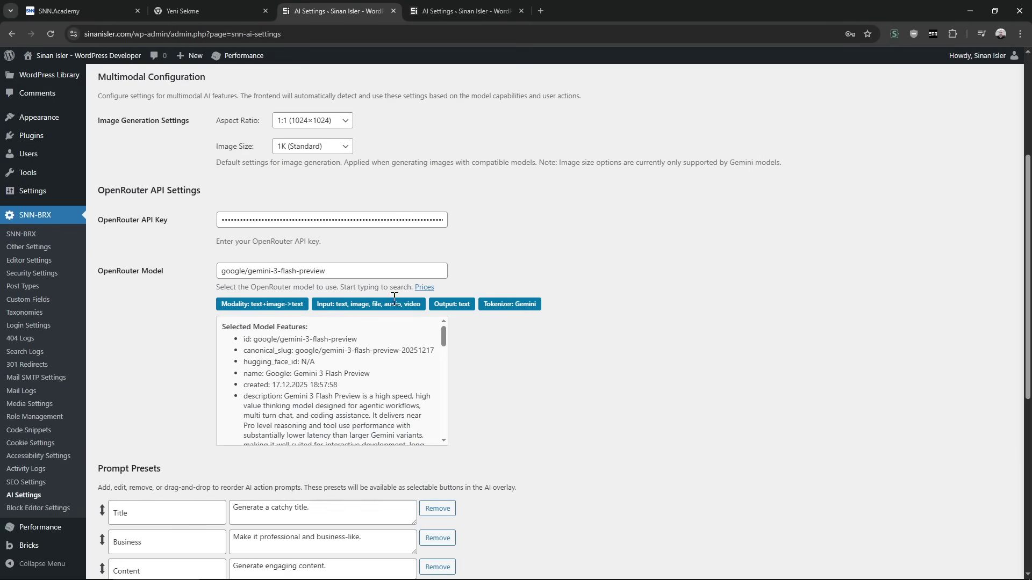
scroll(603, 308, up, 2)
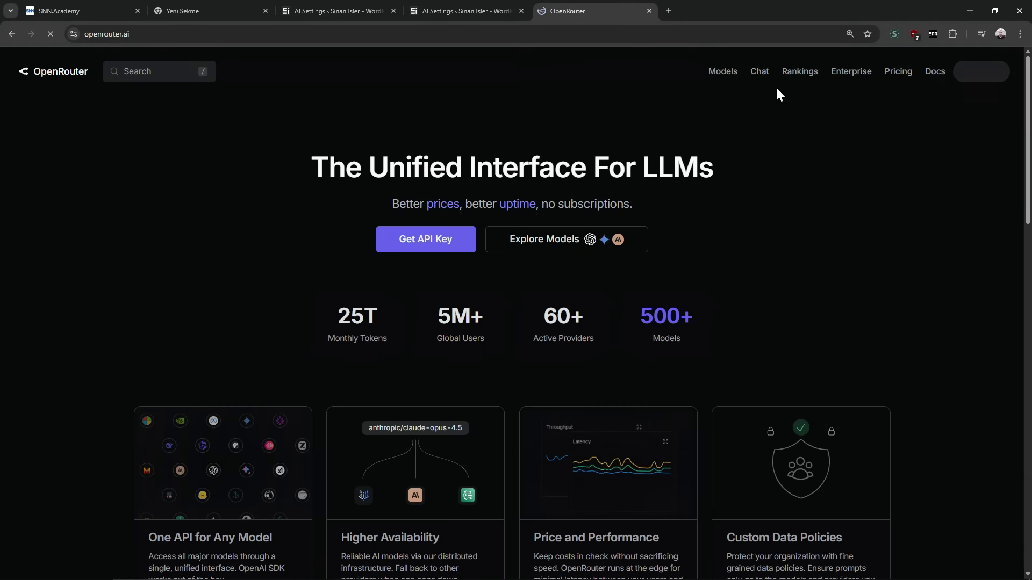
- Filter OpenRouter's Models to Image output, 12 models, then return to AI Settings
click(767, 73)
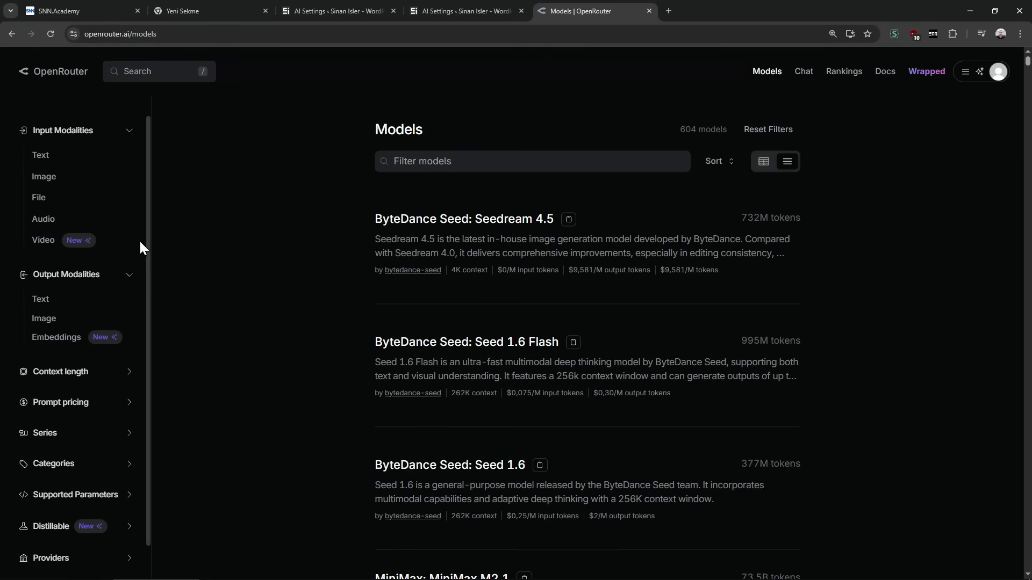
click(77, 322)
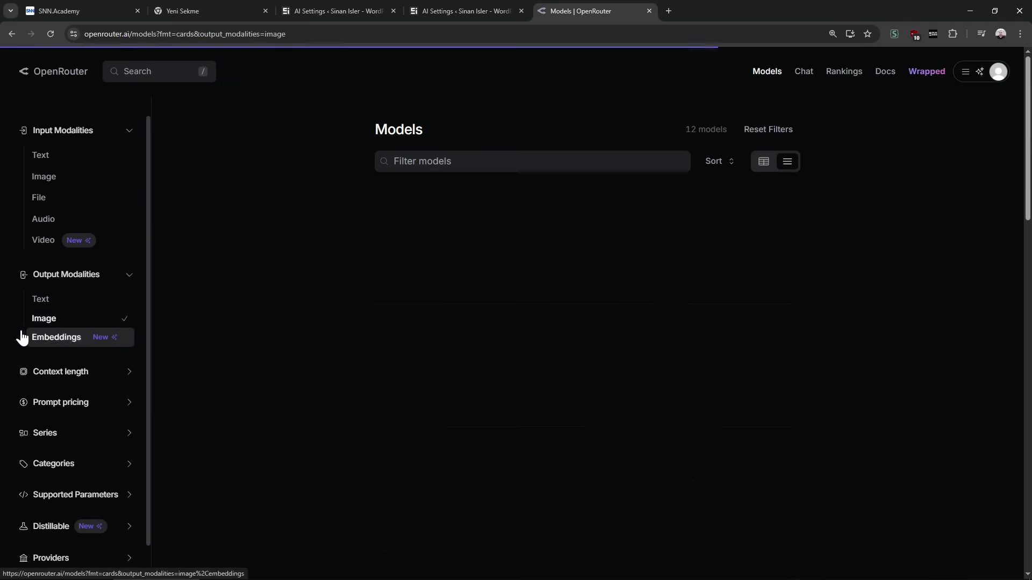
scroll(406, 434, down, 15)
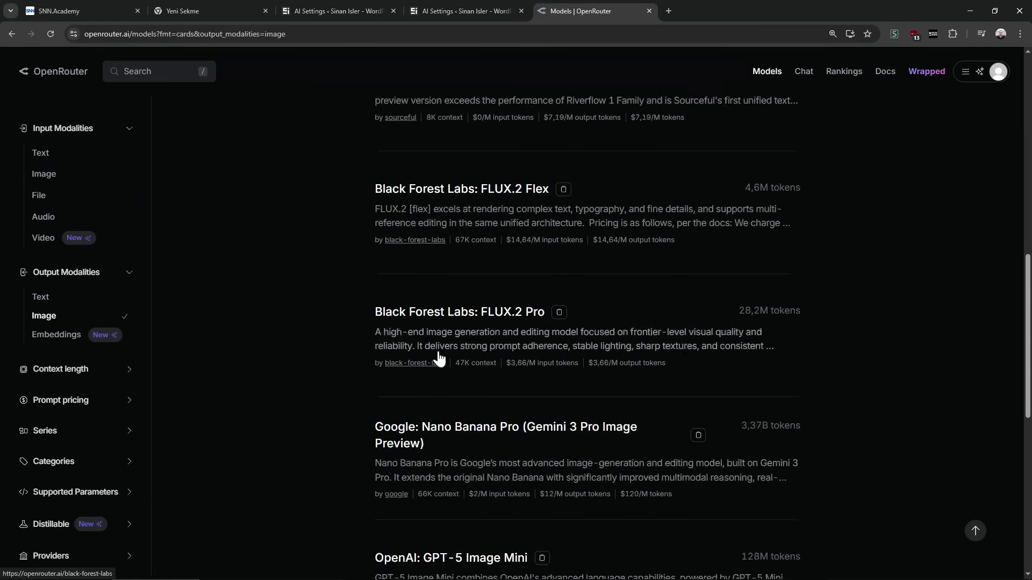
scroll(428, 385, up, 15)
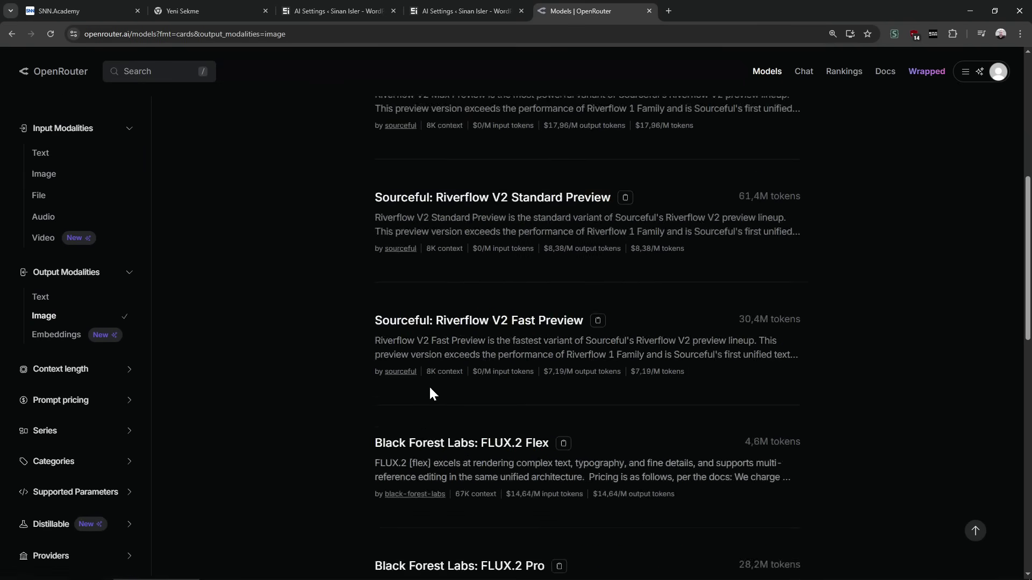
click(464, 10)
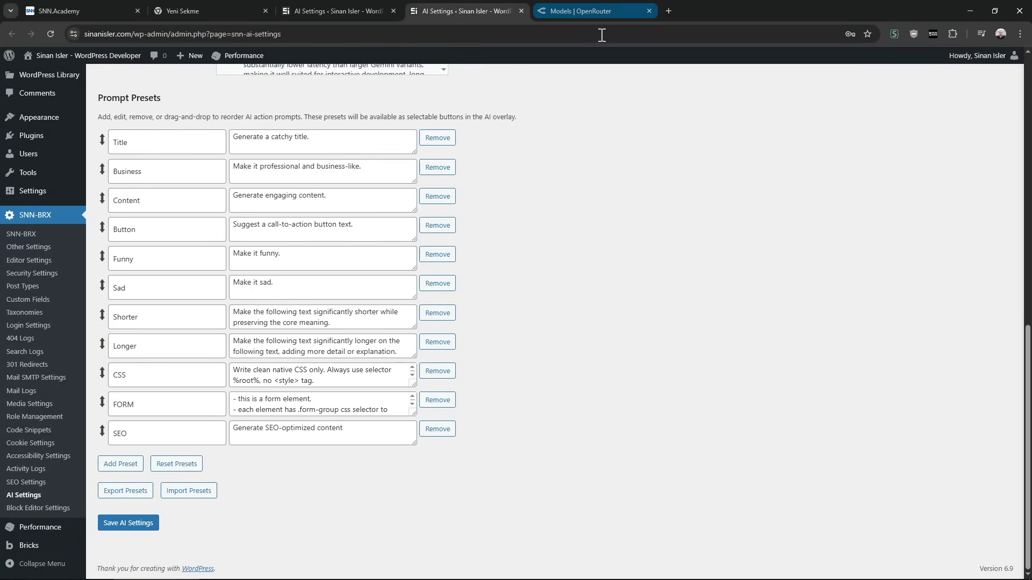
scroll(600, 73, up, 9)
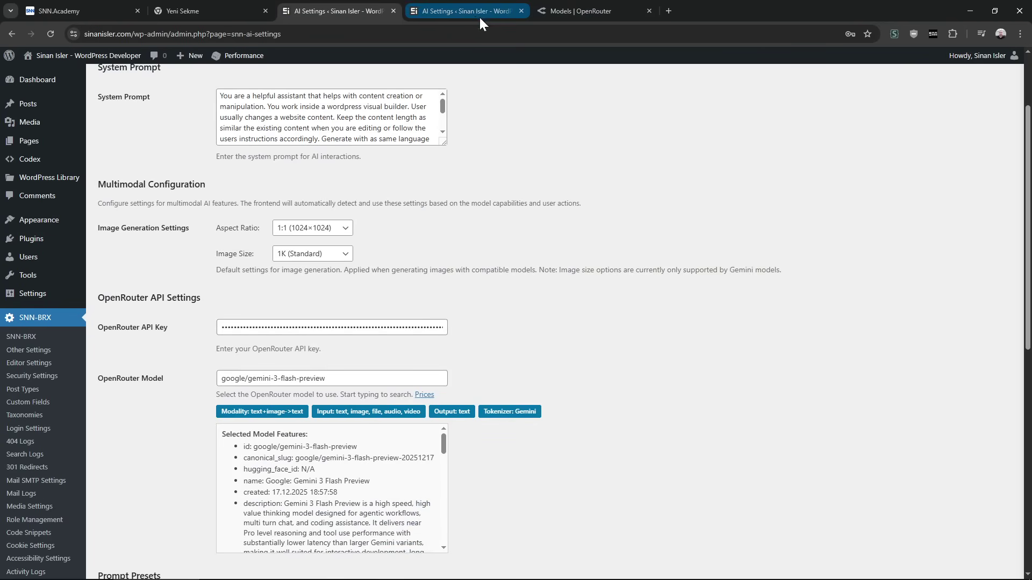
- Load the site's homepage in a new incognito window and click the course suggestion box
key(ctrl+1)
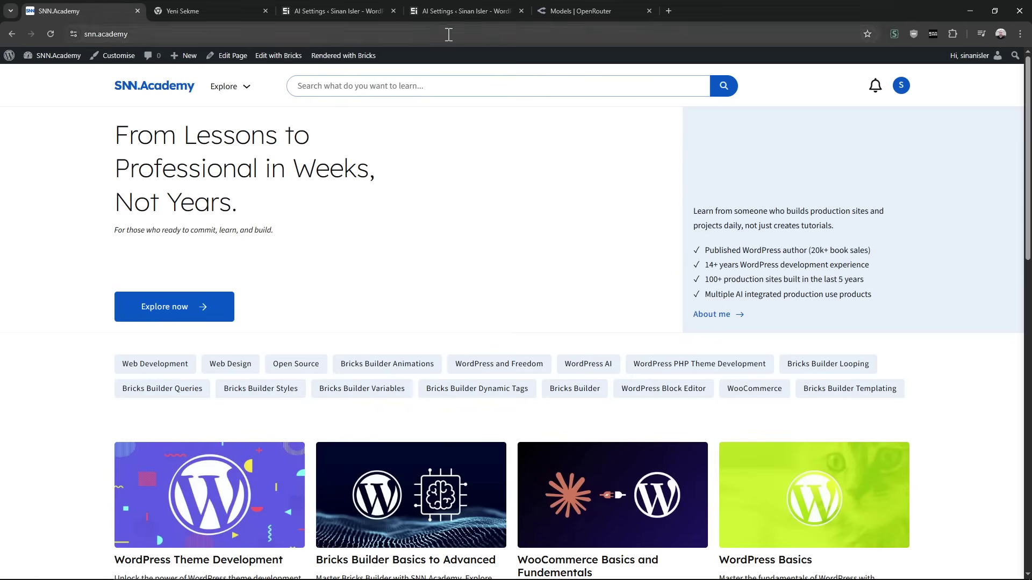
key(ctrl+3)
key(ctrl+shift+n)
text(sinanisler.com)
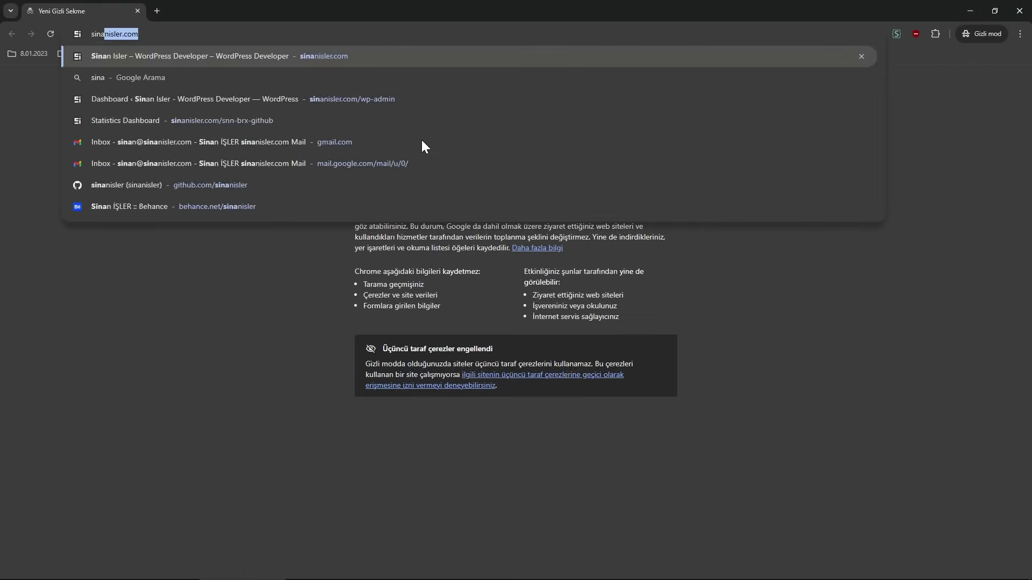
key(Return)
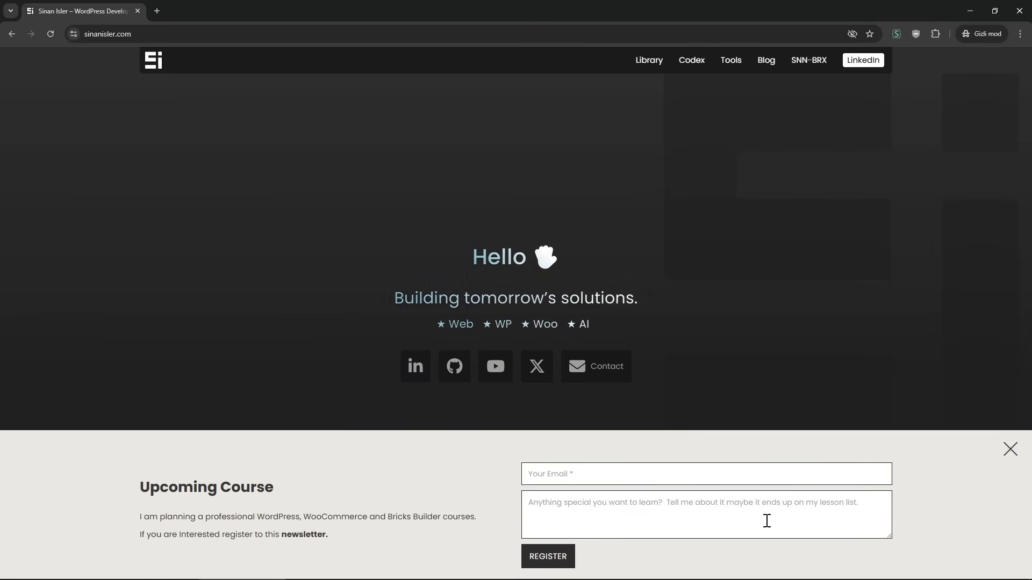
click(865, 528)
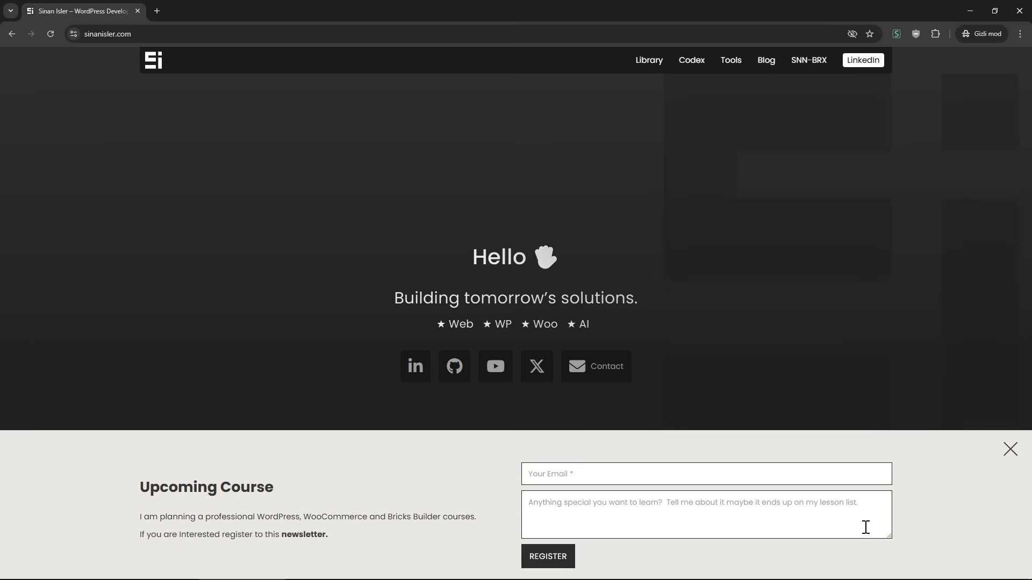